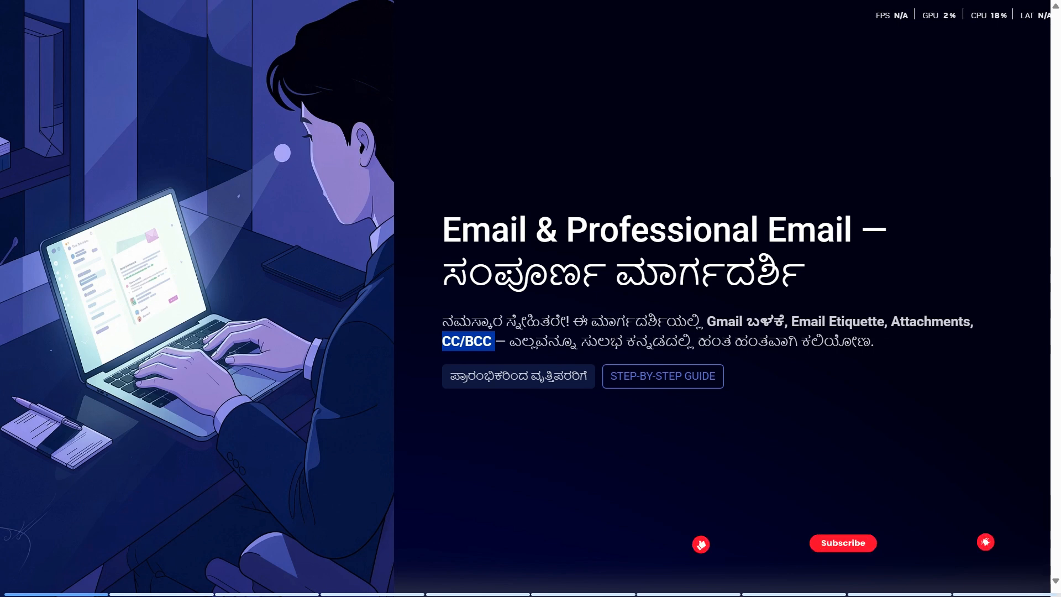
Step: Advance to the slide on Gmail's benefits and highlight part of its heading
key("Right")
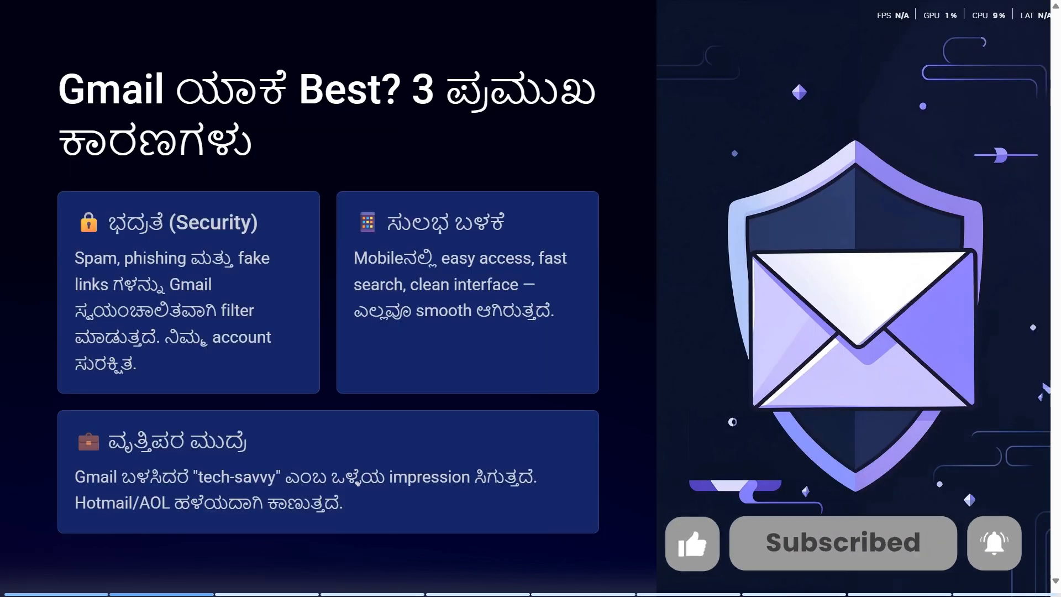
left_click_drag(60, 90, 412, 98)
left_click(315, 161)
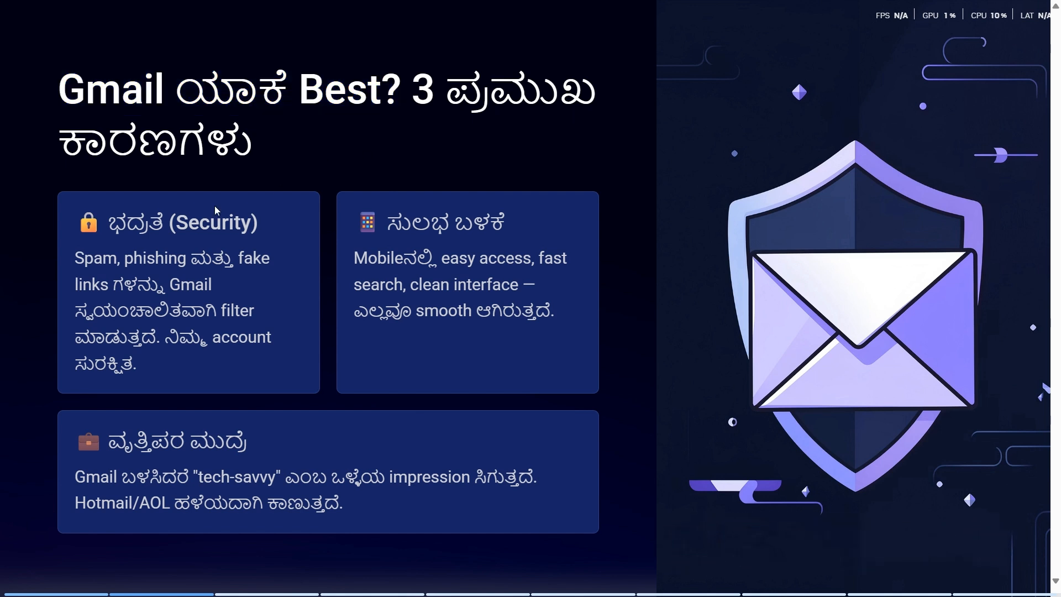
Step: Highlight the Security and ಸುಲಭ ಬಳಕೆ card headings, then the words Hotmail and AOL
left_click_drag(114, 222, 265, 229)
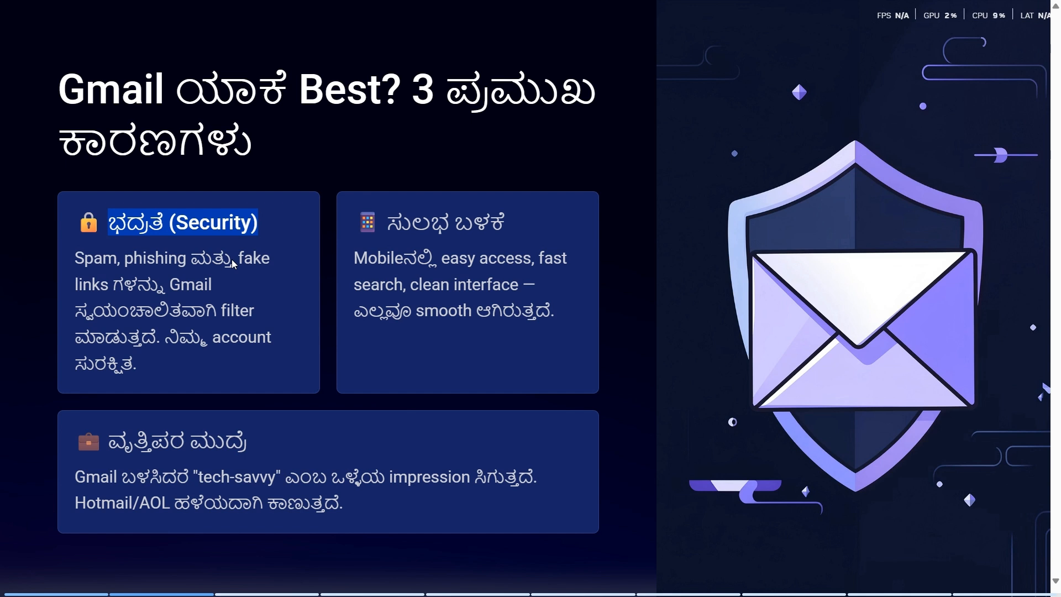
left_click(227, 293)
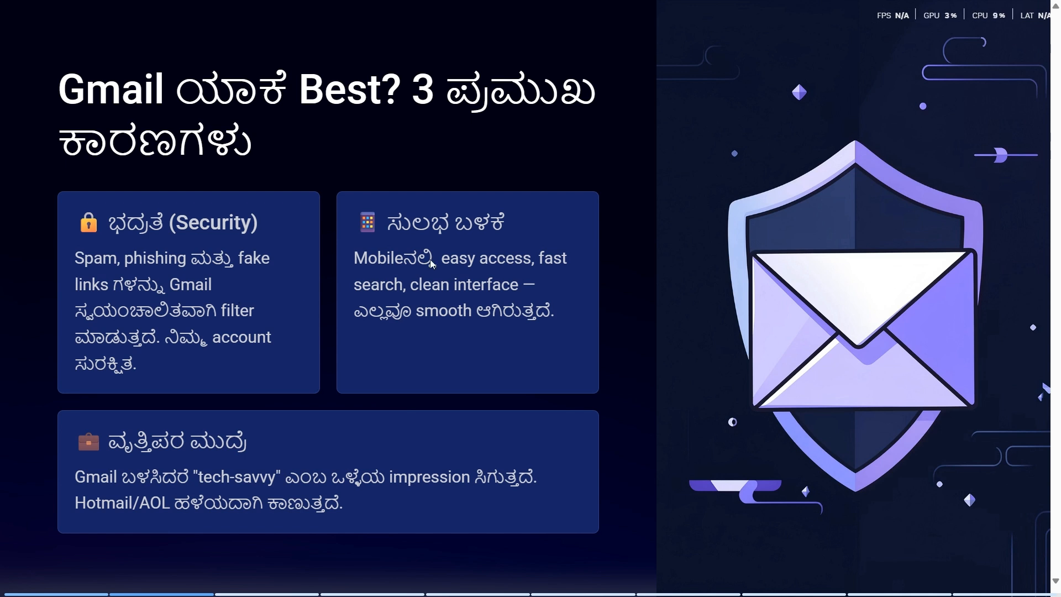
left_click_drag(393, 226, 511, 225)
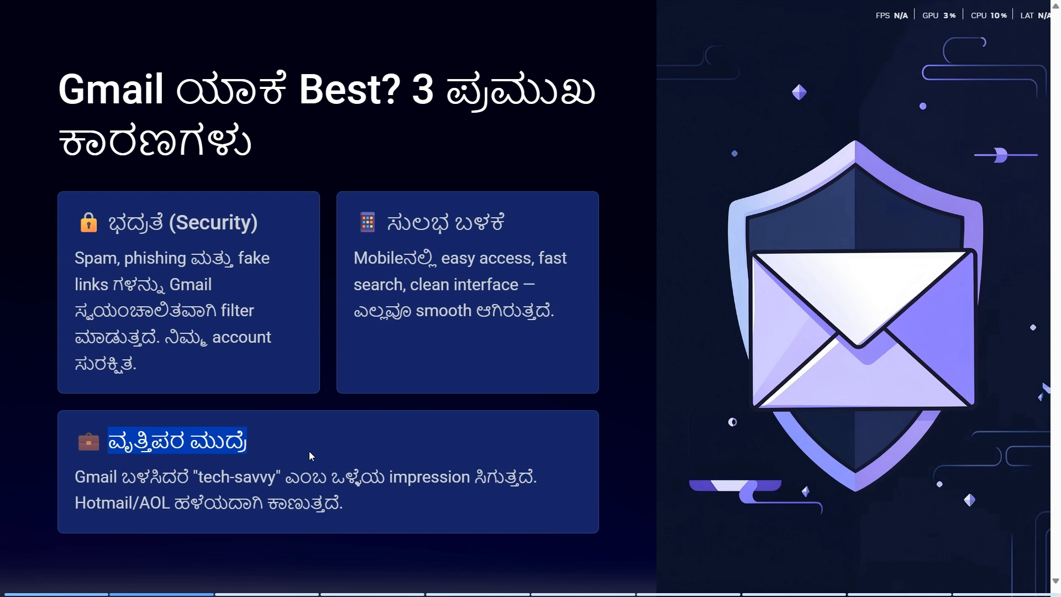
left_click_drag(75, 503, 146, 505)
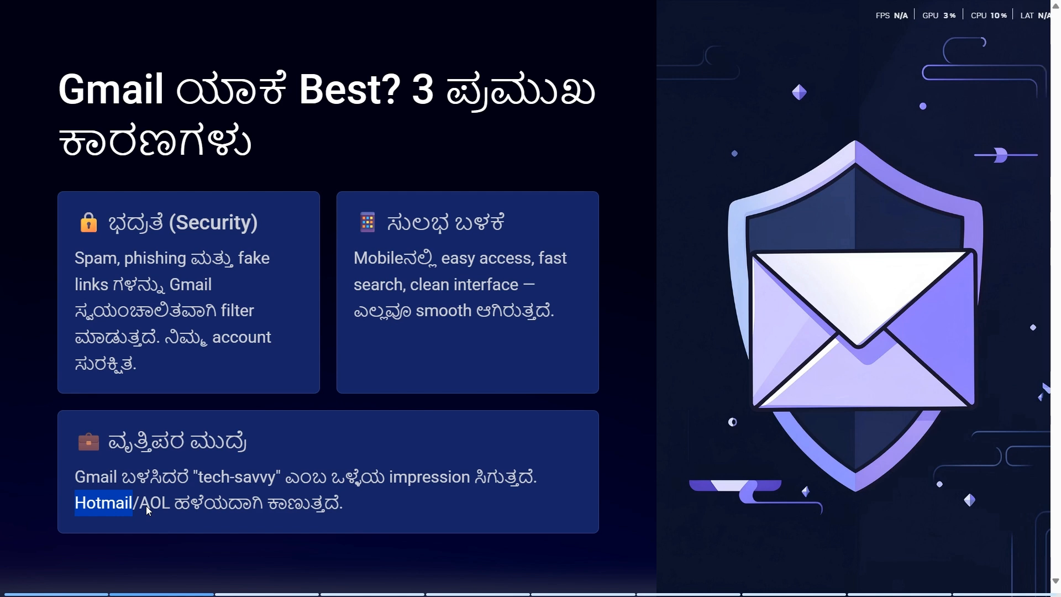
double_click(146, 505)
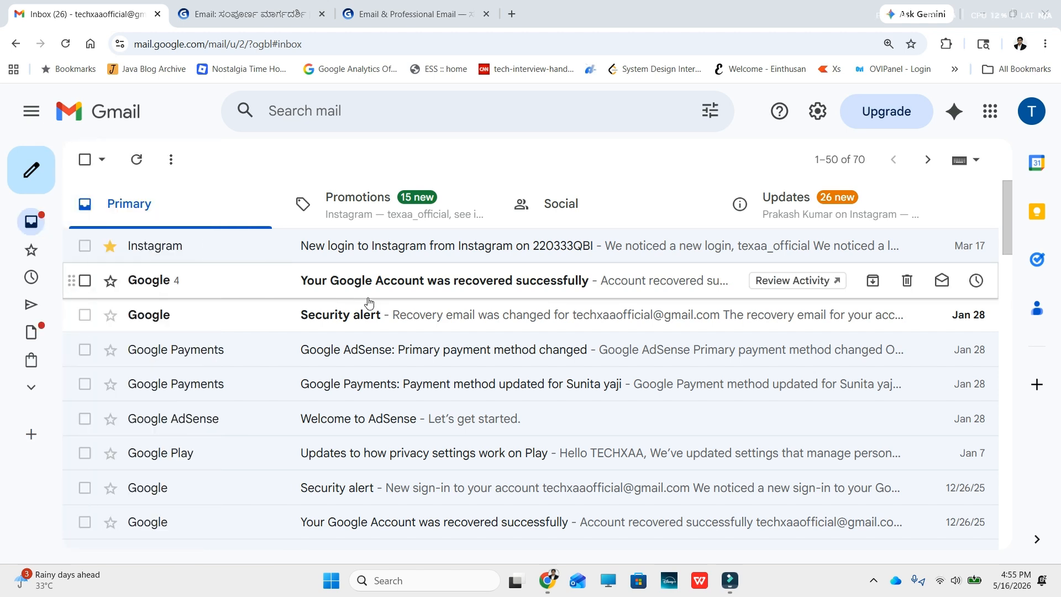
Step: Star the 'Your Google Account was recovered successfully' conversation and view the Starred folder
mouse_move(81, 235)
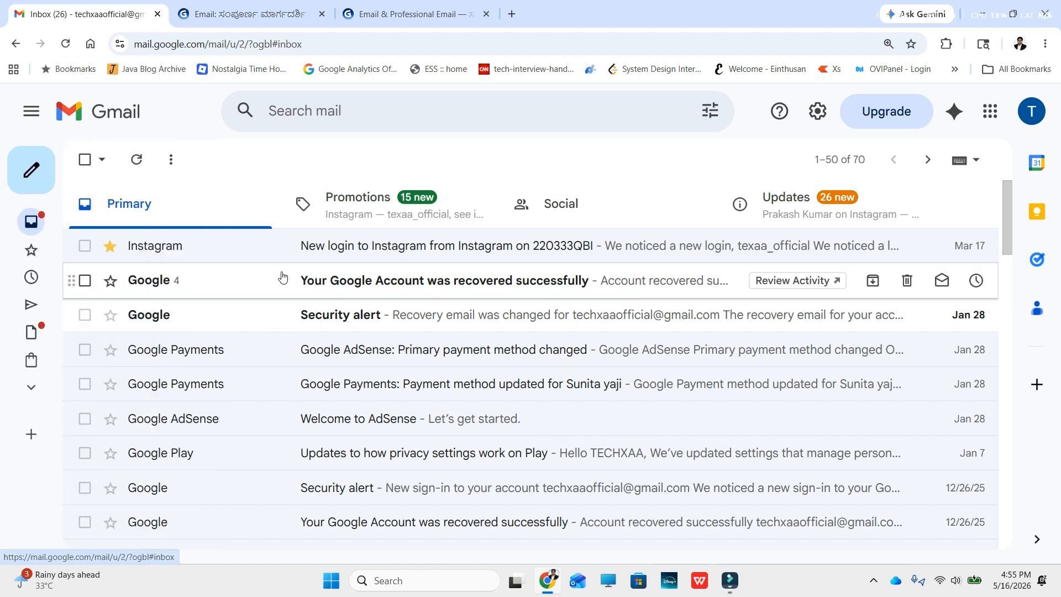
mouse_move(41, 226)
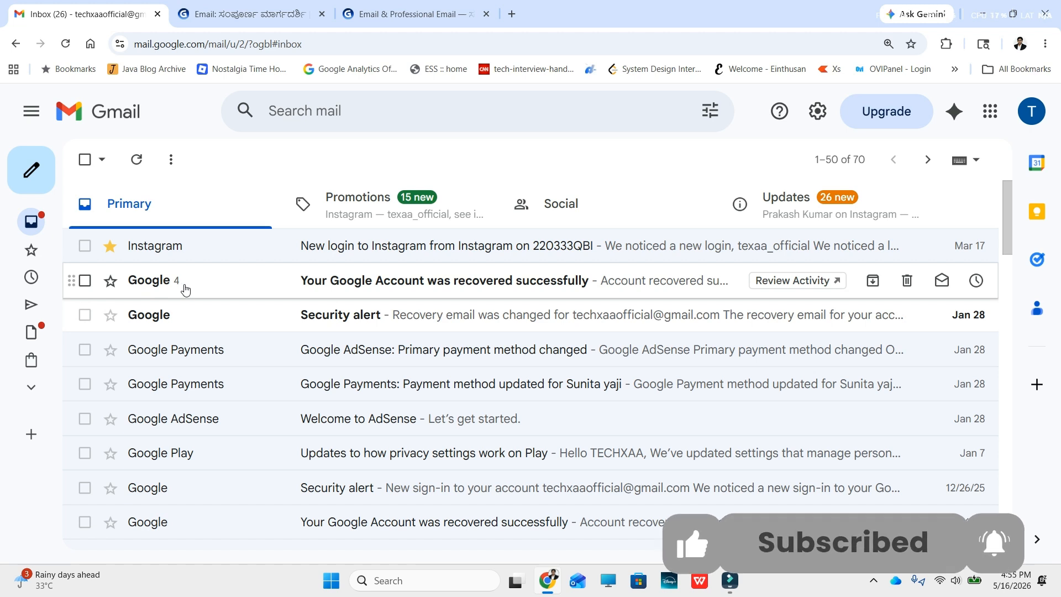
left_click(112, 282)
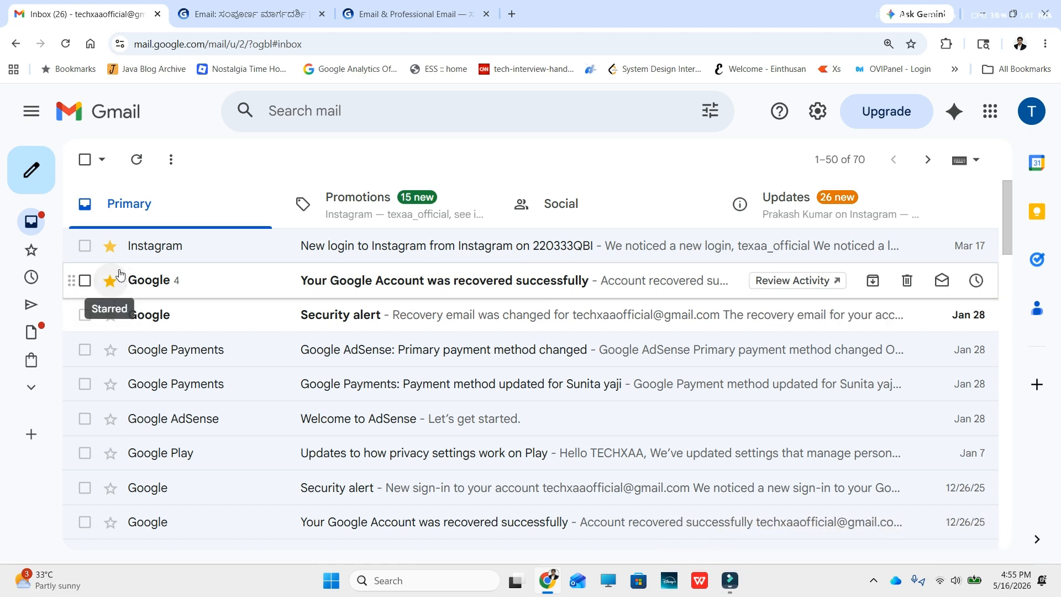
left_click(33, 252)
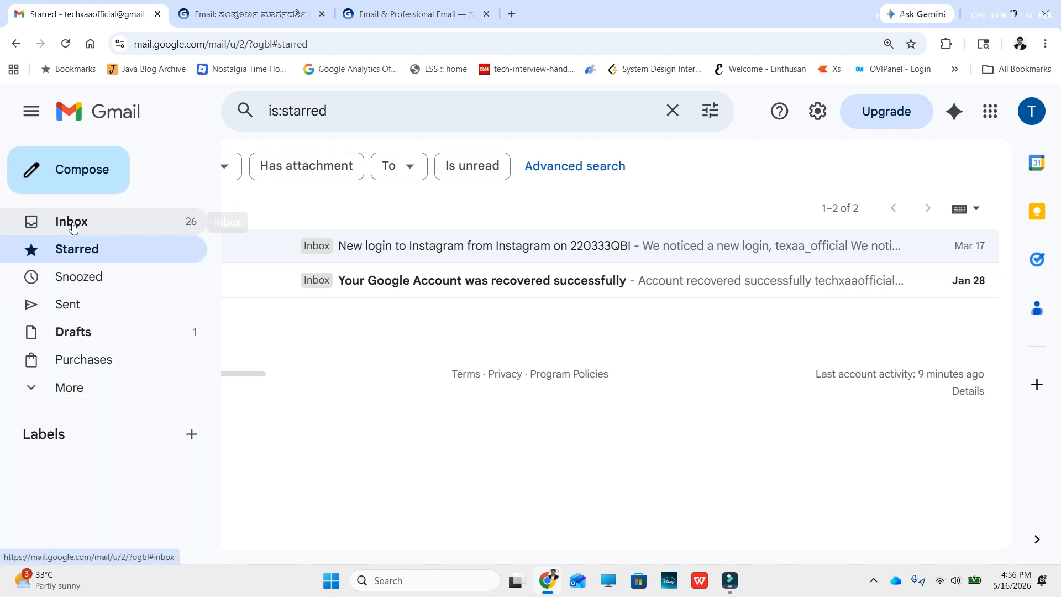
Step: Browse the Sent and Drafts folders, then expand the sidebar to open Spam
left_click(68, 307)
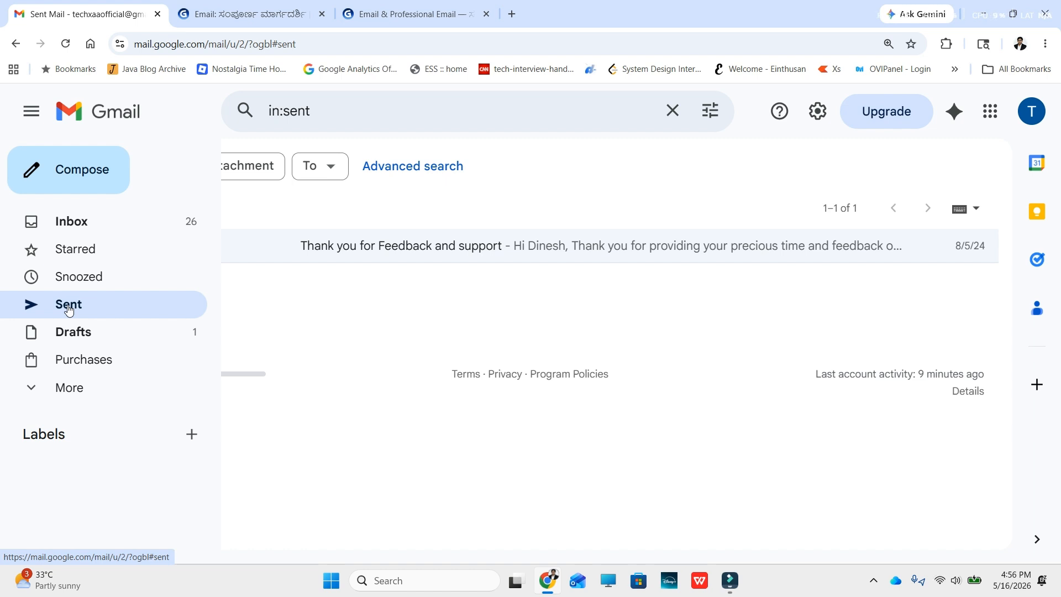
left_click(79, 334)
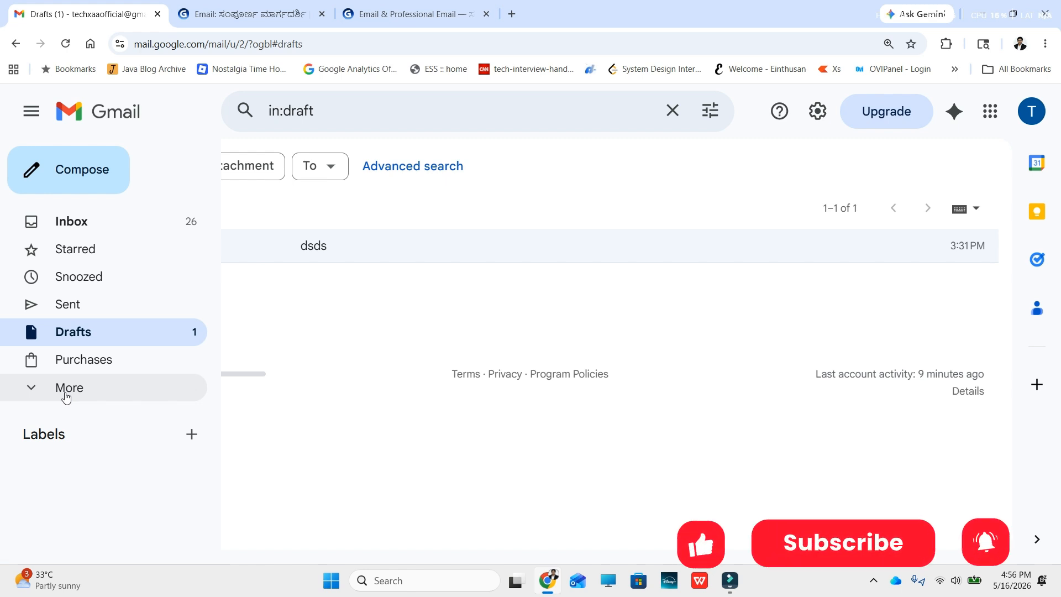
left_click(67, 390)
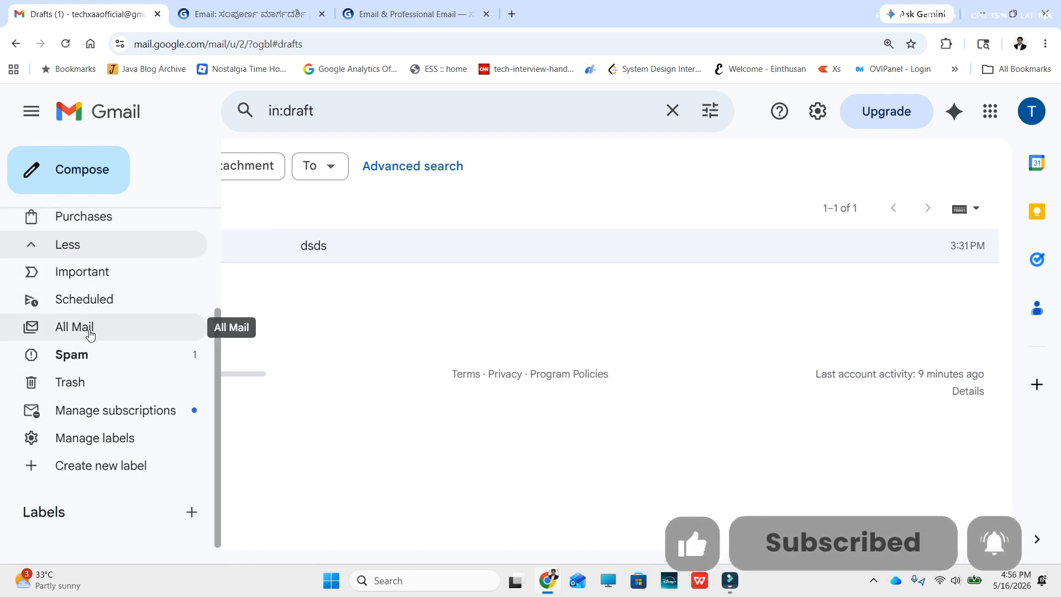
left_click(84, 357)
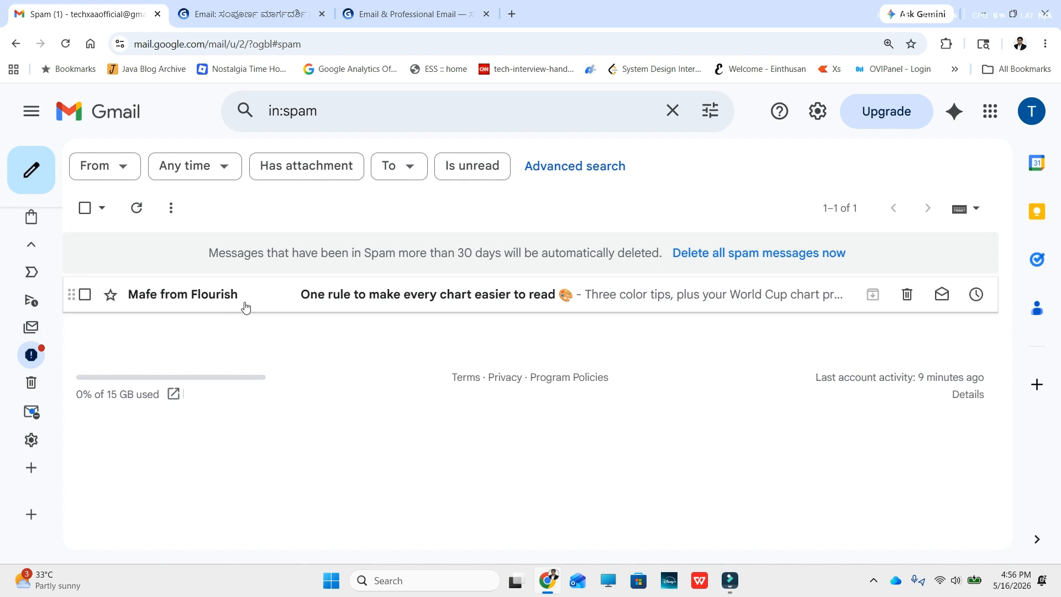
Step: Select the Flourish spam message, then view the script email in Trash
left_click(85, 296)
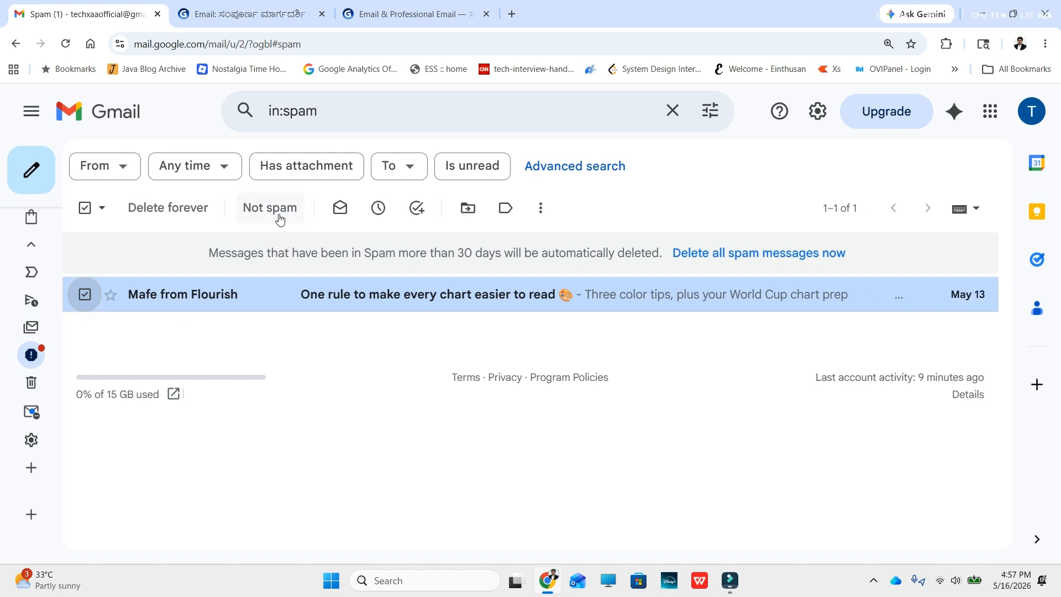
left_click(66, 383)
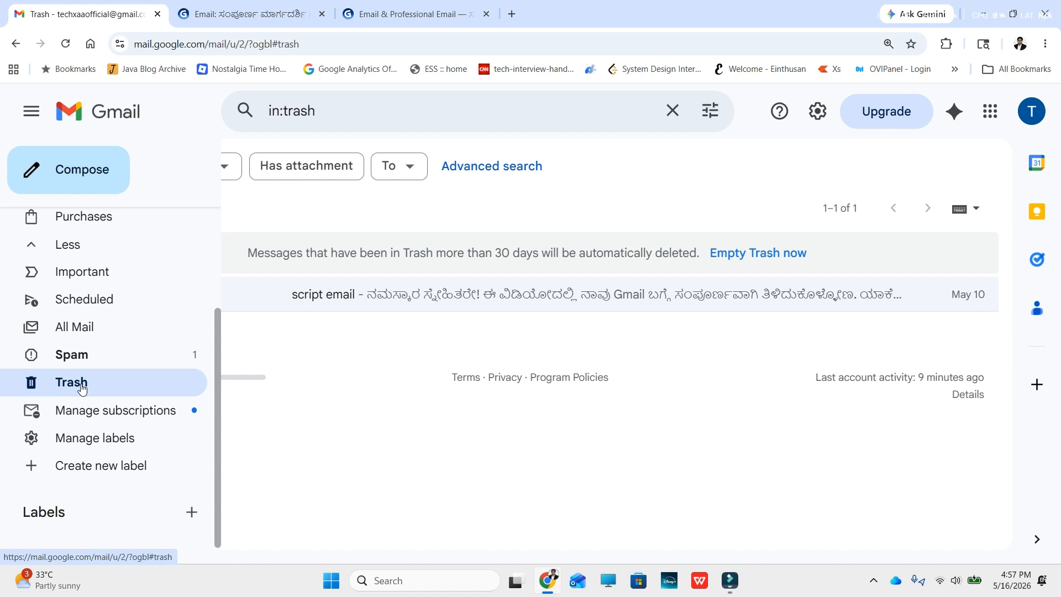
scroll(83, 387, "up", 3)
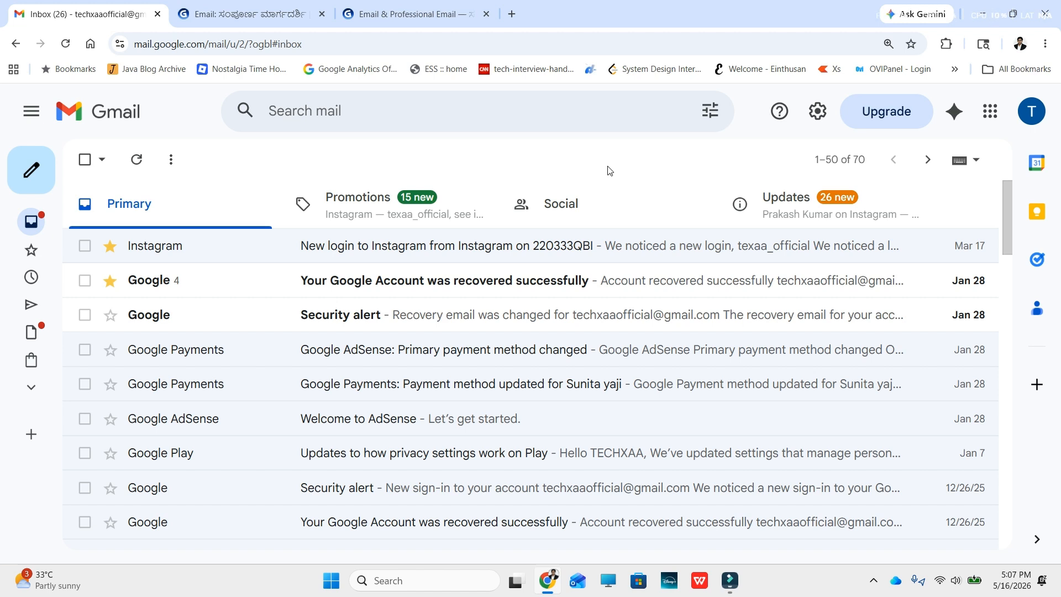
left_click(818, 113)
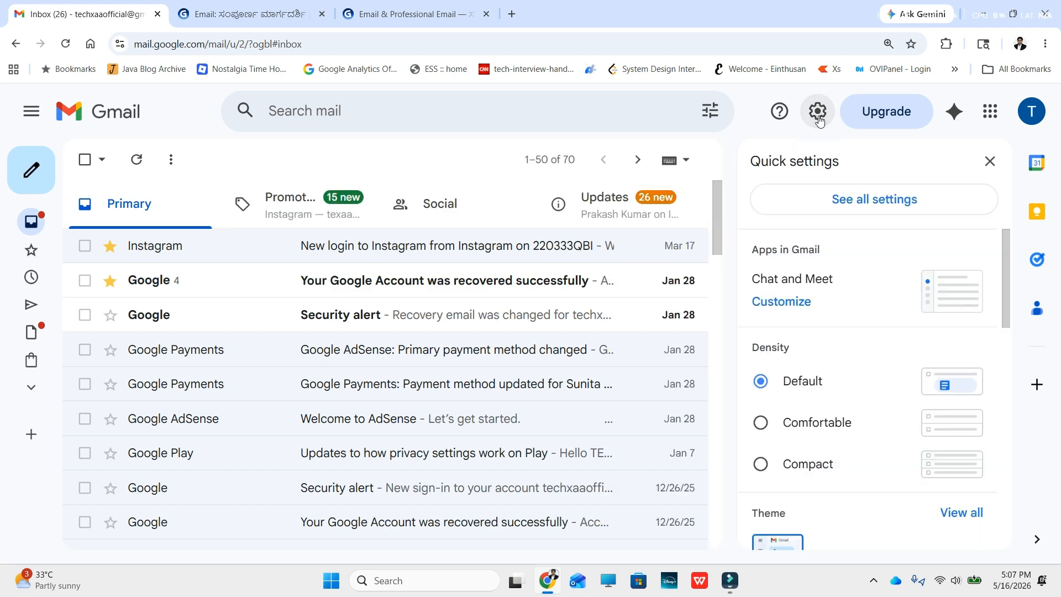
left_click(858, 207)
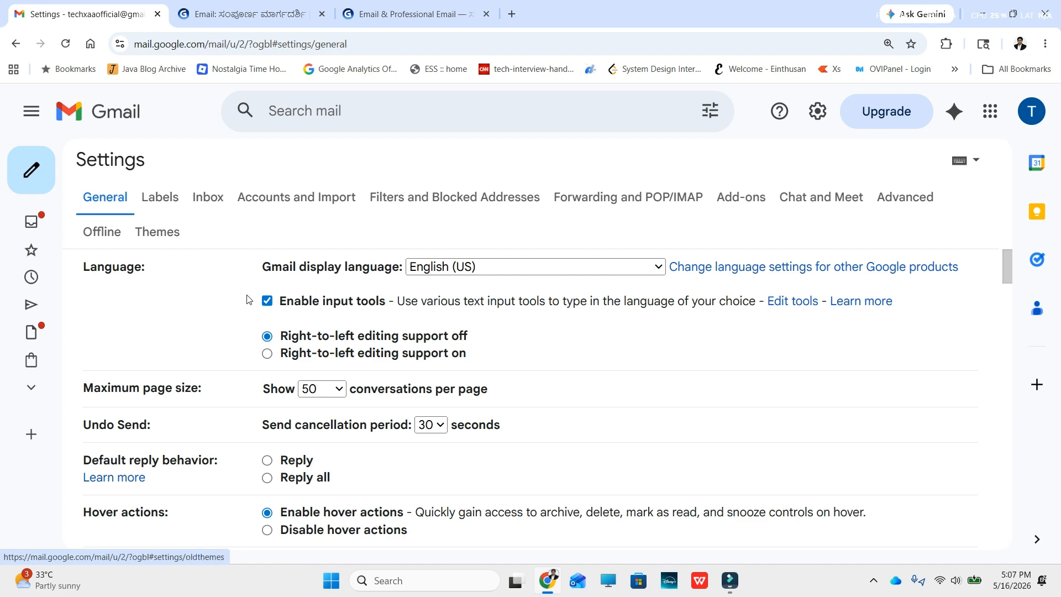
scroll(189, 313, "down", 1)
scroll(189, 314, "down", 15)
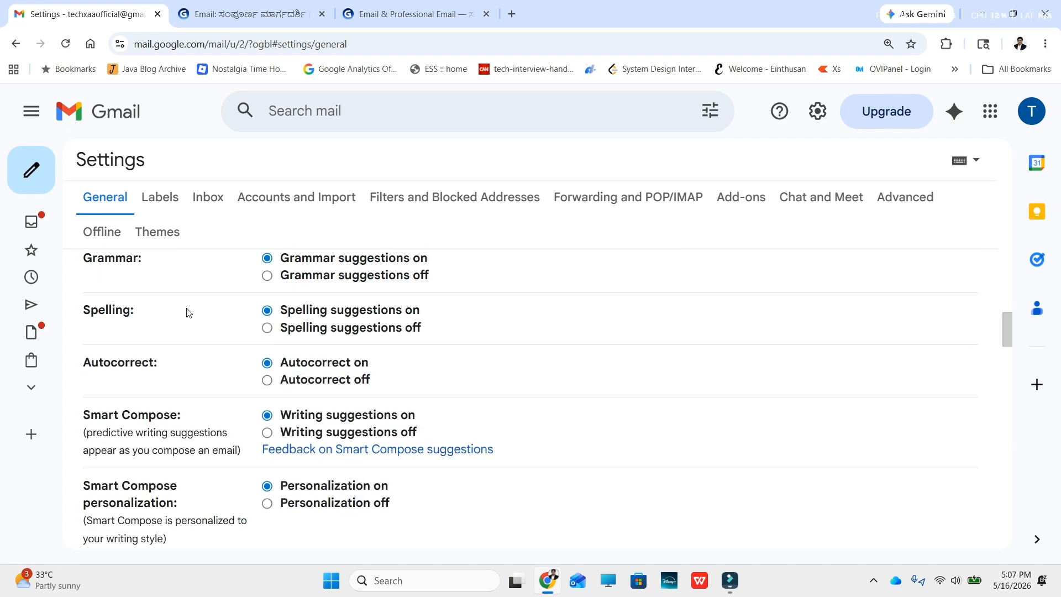
scroll(189, 314, "down", 12)
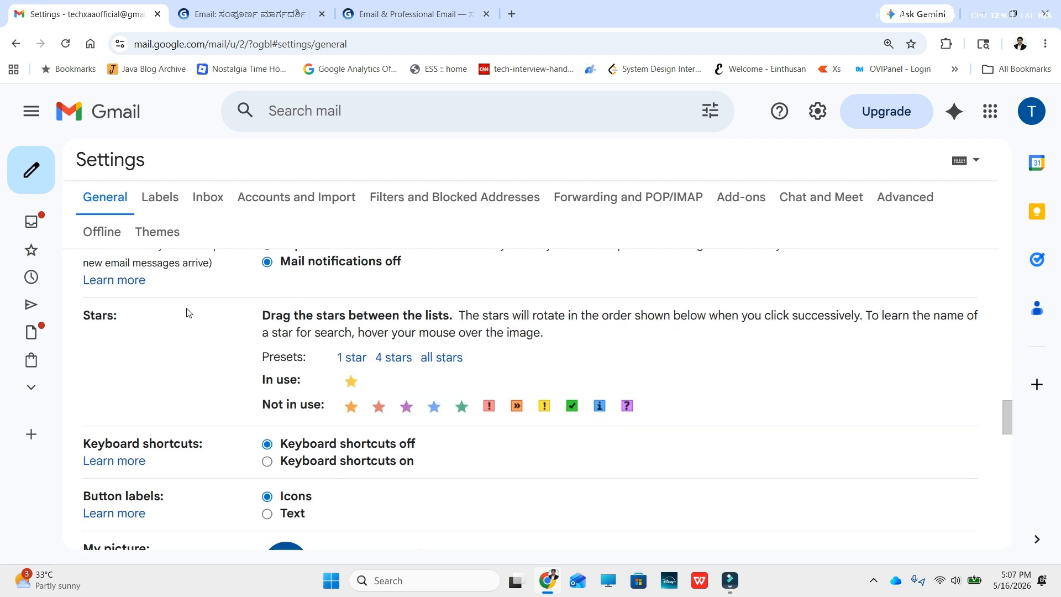
scroll(189, 313, "down", 4)
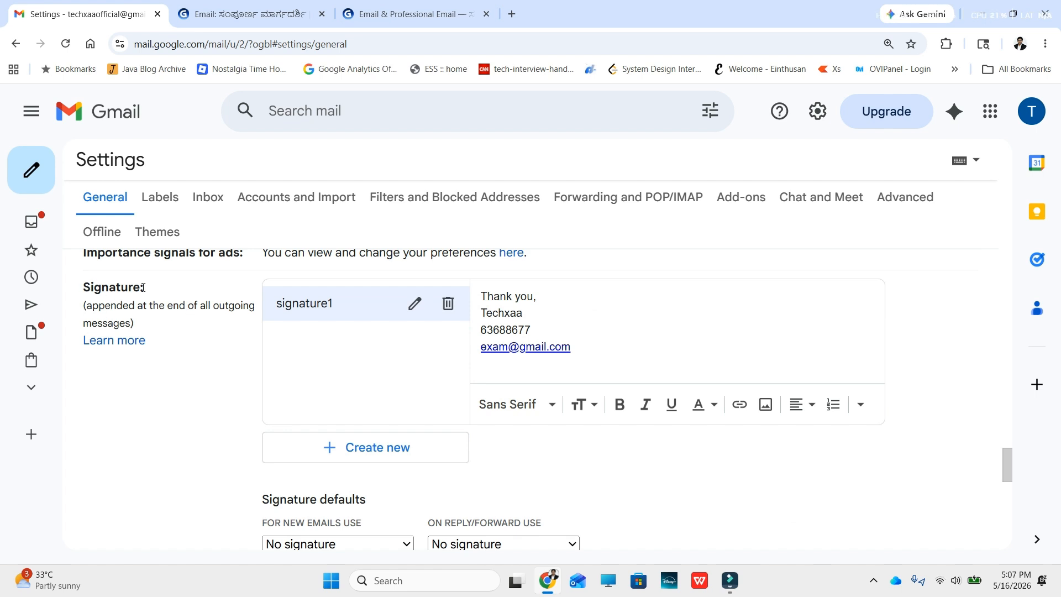
left_click(349, 453)
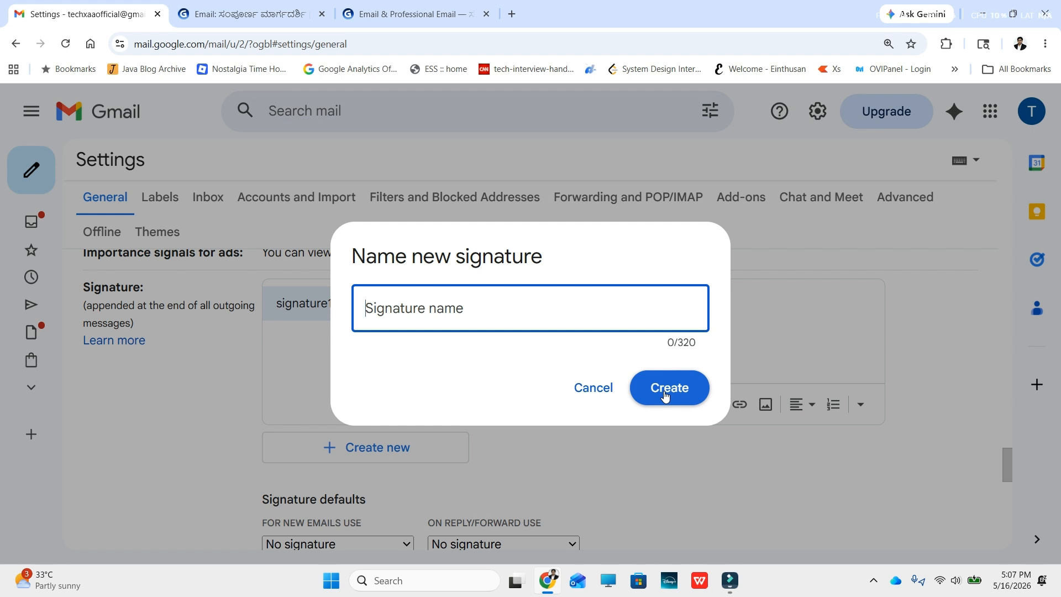
type("sign")
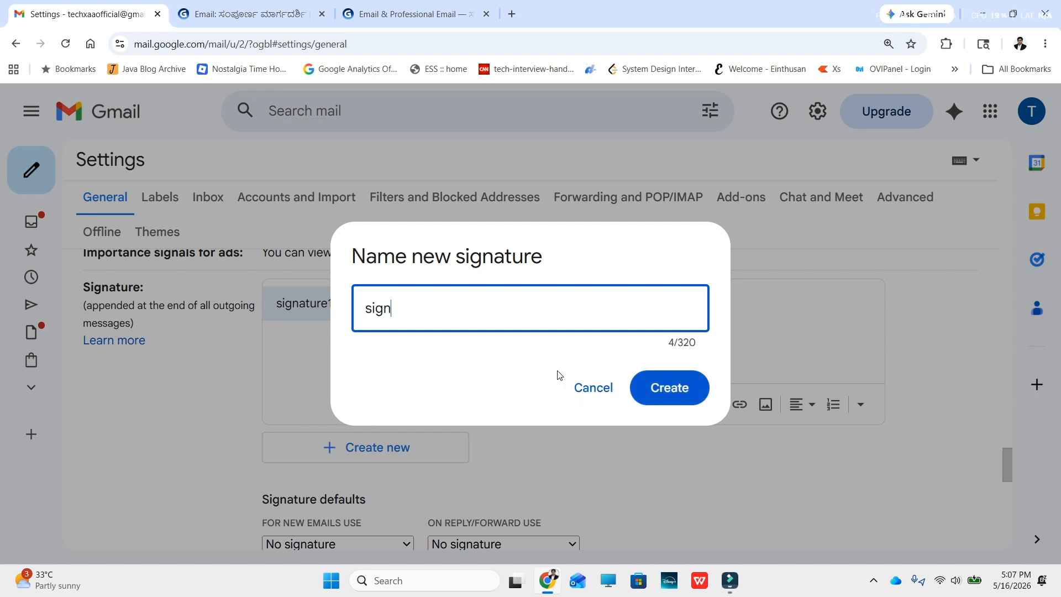
type("2")
key("Return")
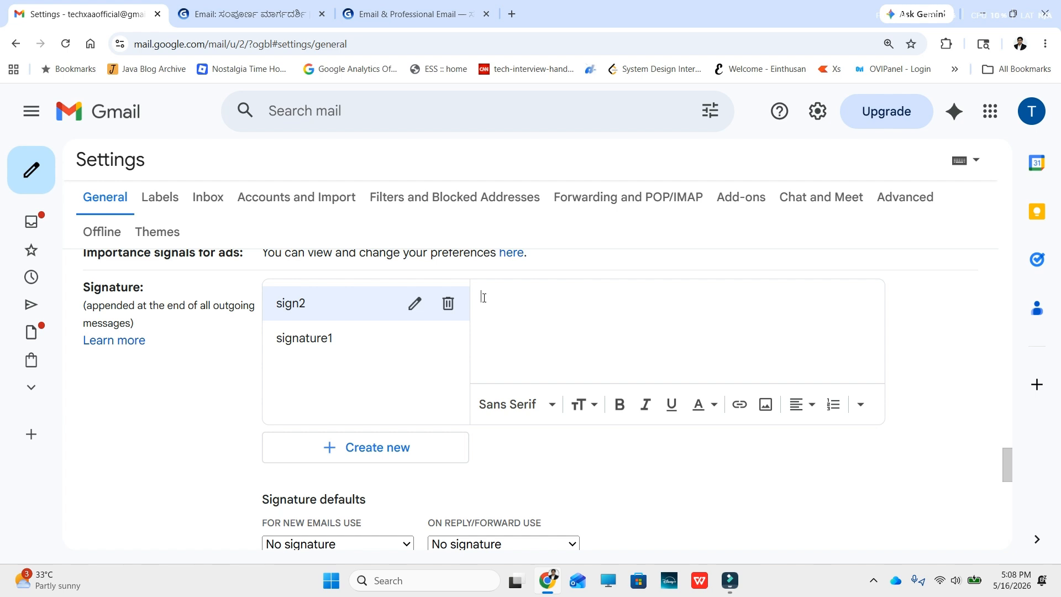
left_click(310, 347)
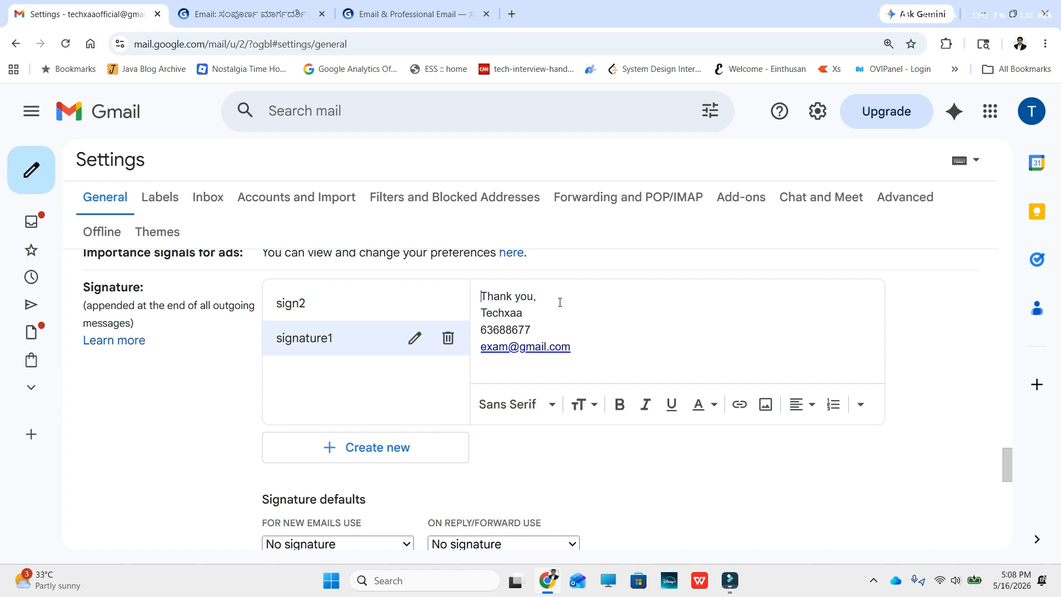
left_click(529, 314)
left_click(587, 350)
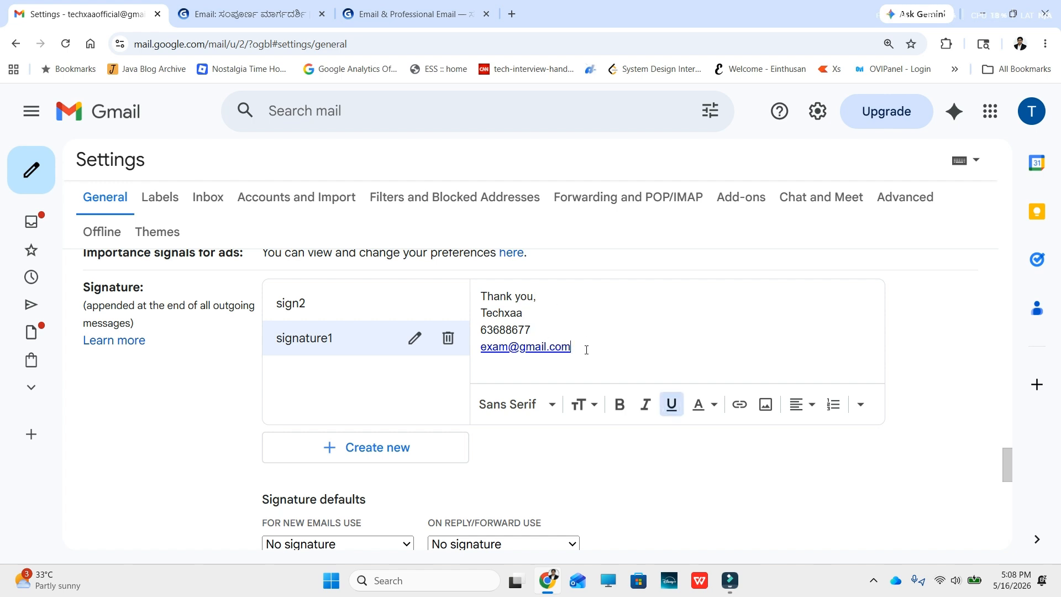
key("shift+Up")
key("shift+Up")
key("shift+Up")
key("shift+Up")
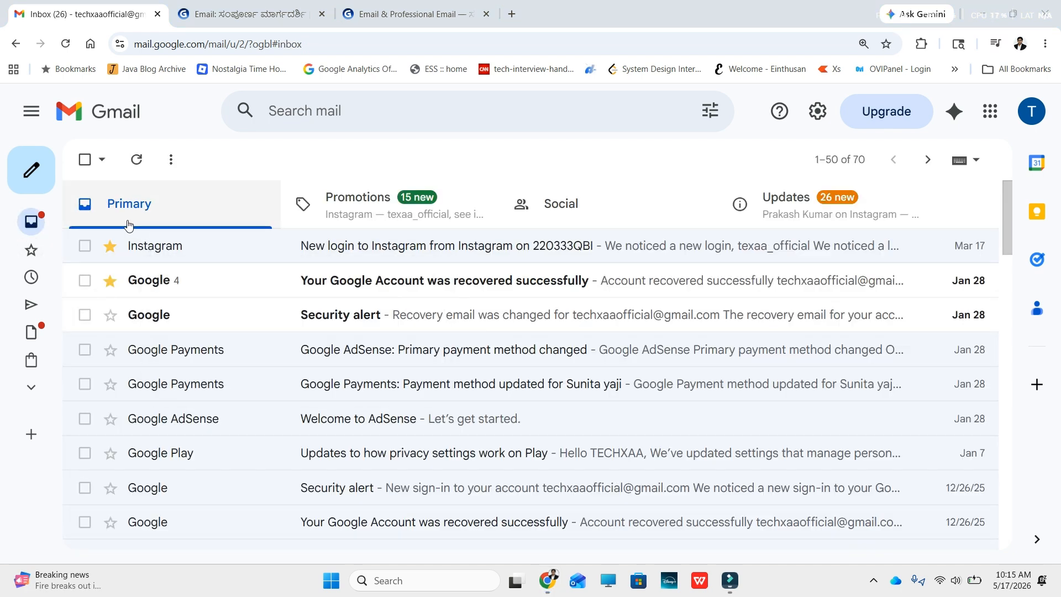
Step: Start a new email and add the recipient's Gmail address in the To field
mouse_move(39, 179)
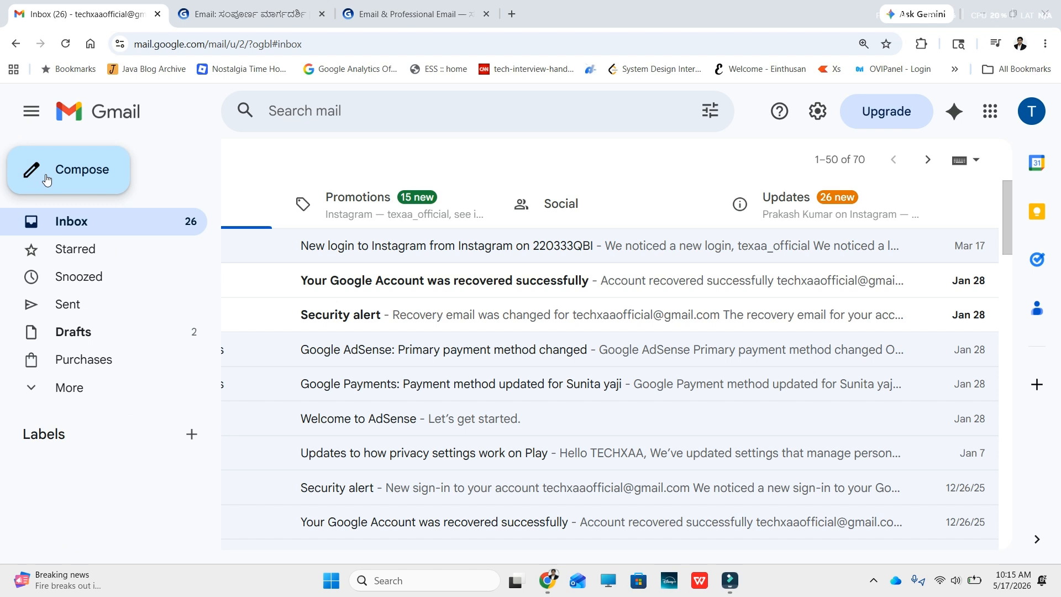
left_click(78, 176)
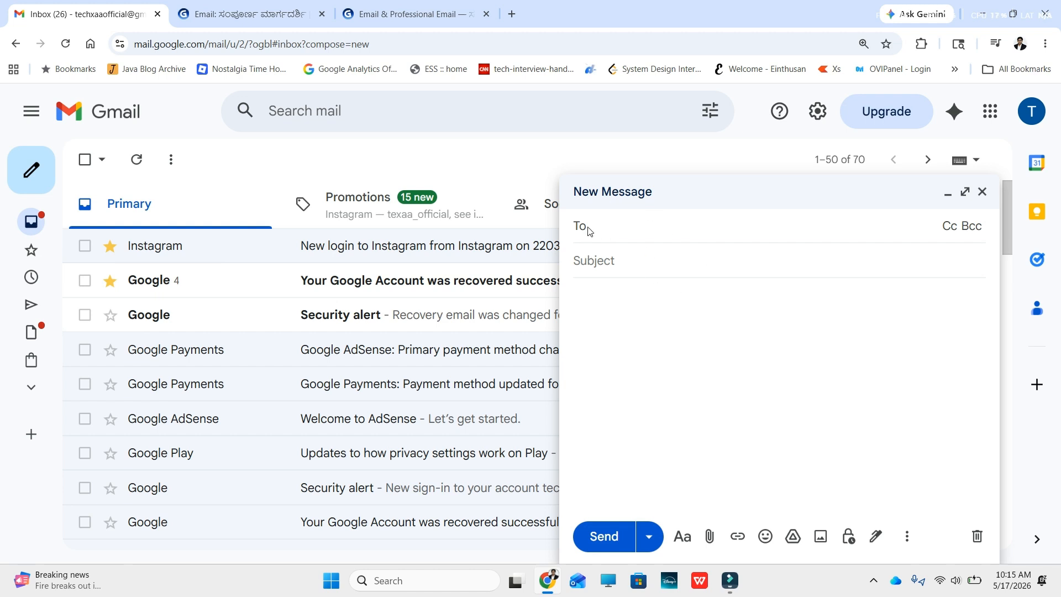
left_click(608, 322)
left_click(597, 226)
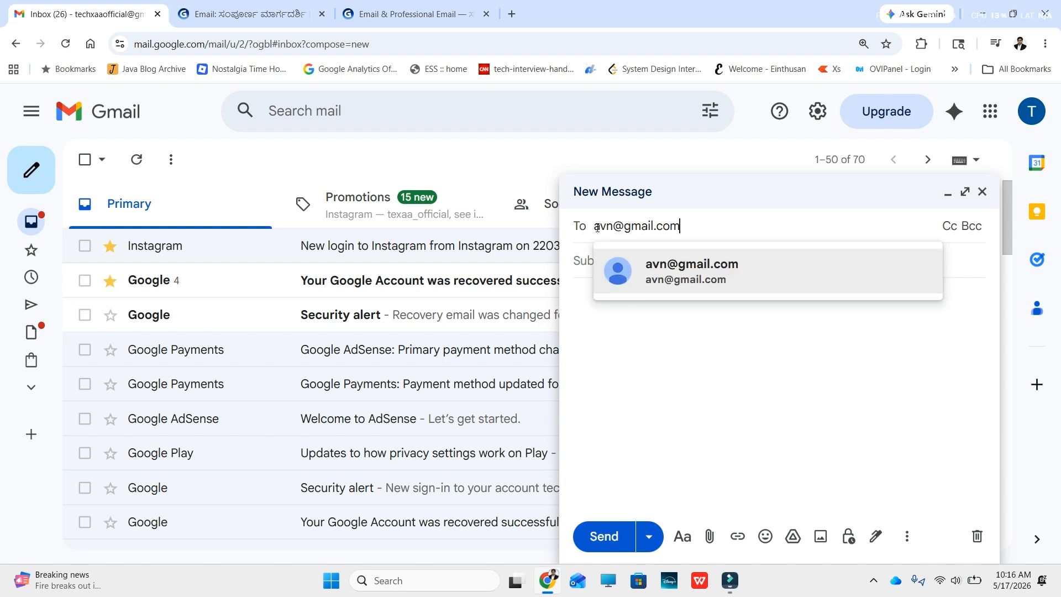
left_click(704, 269)
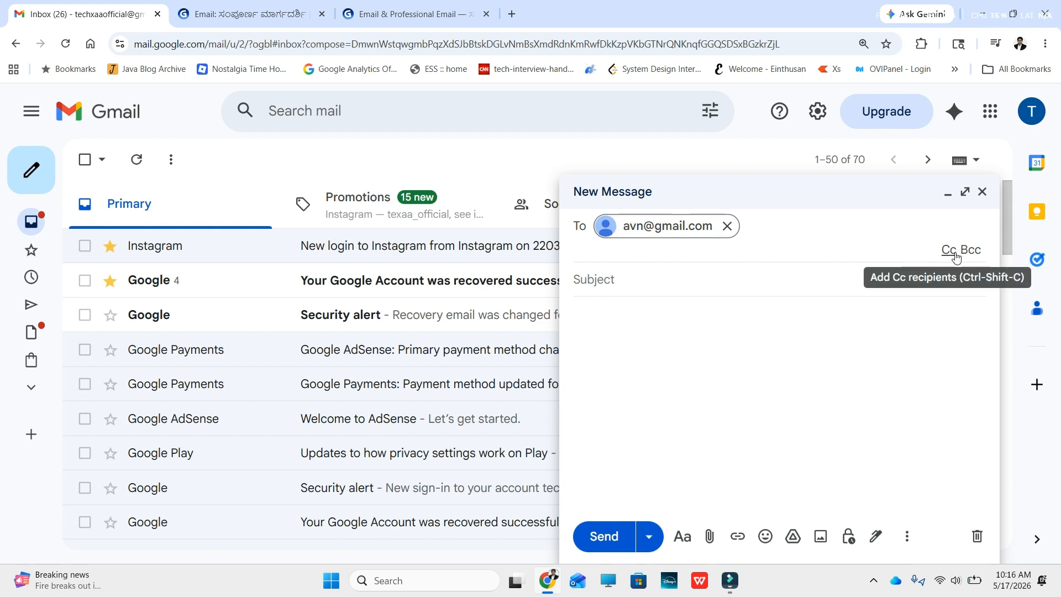
Step: Enter subject 'invoice details' and paste the greeting with 'Please find the invoice attached.'
left_click(597, 283)
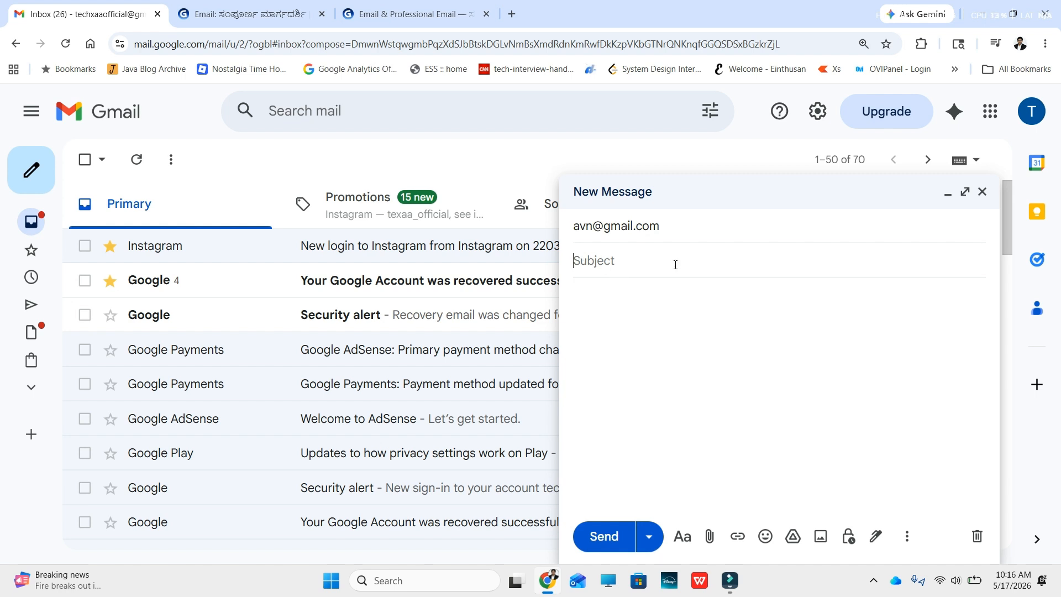
type("invoice details")
left_click(609, 296)
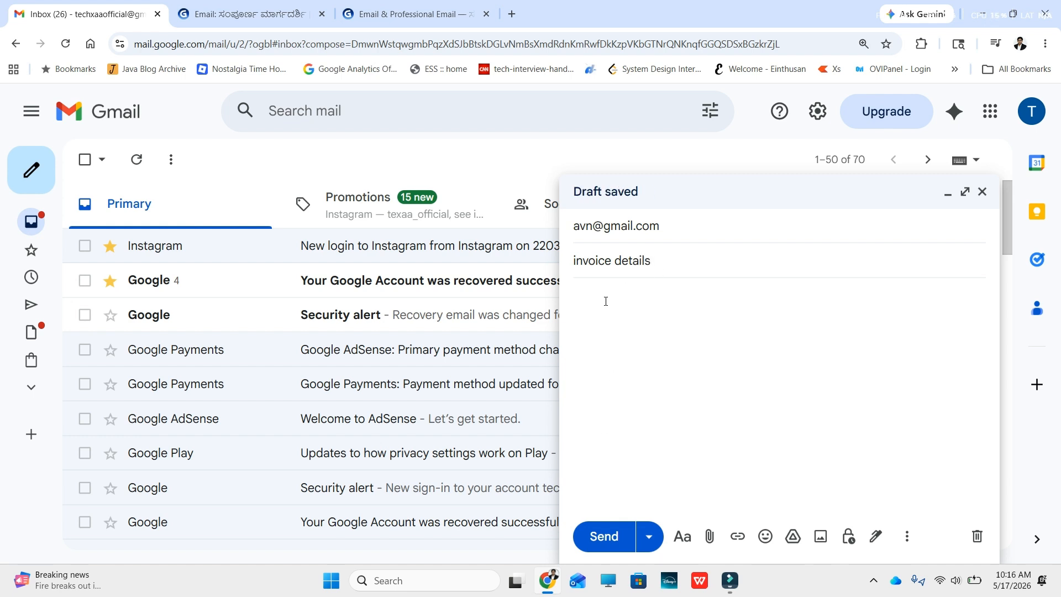
type("Hi rushi,  Please find the invoice attached.")
key("shift+Home")
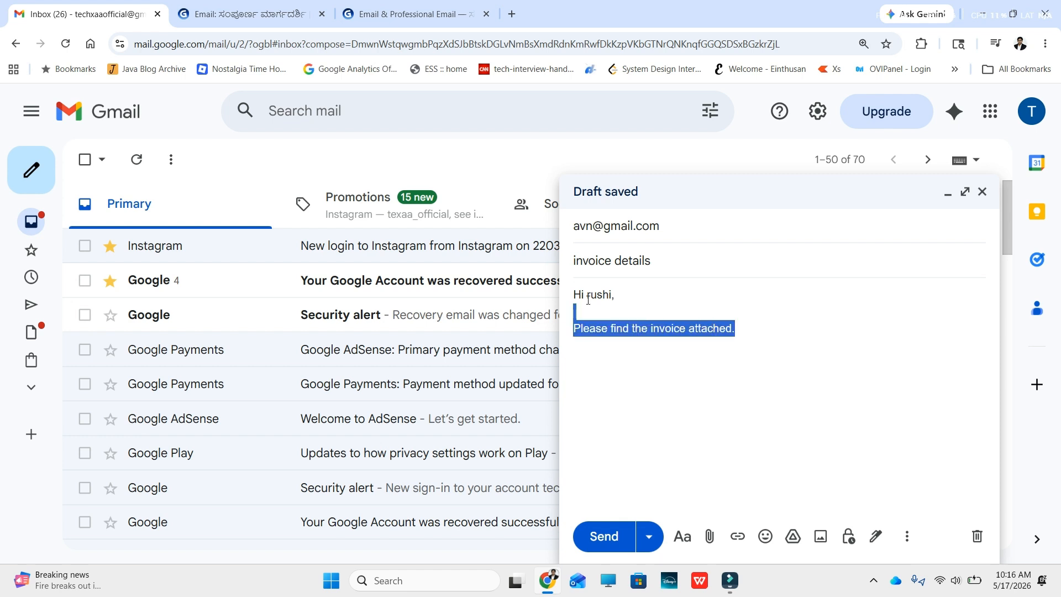
key("shift+Up")
key("shift+Up")
left_click(624, 370)
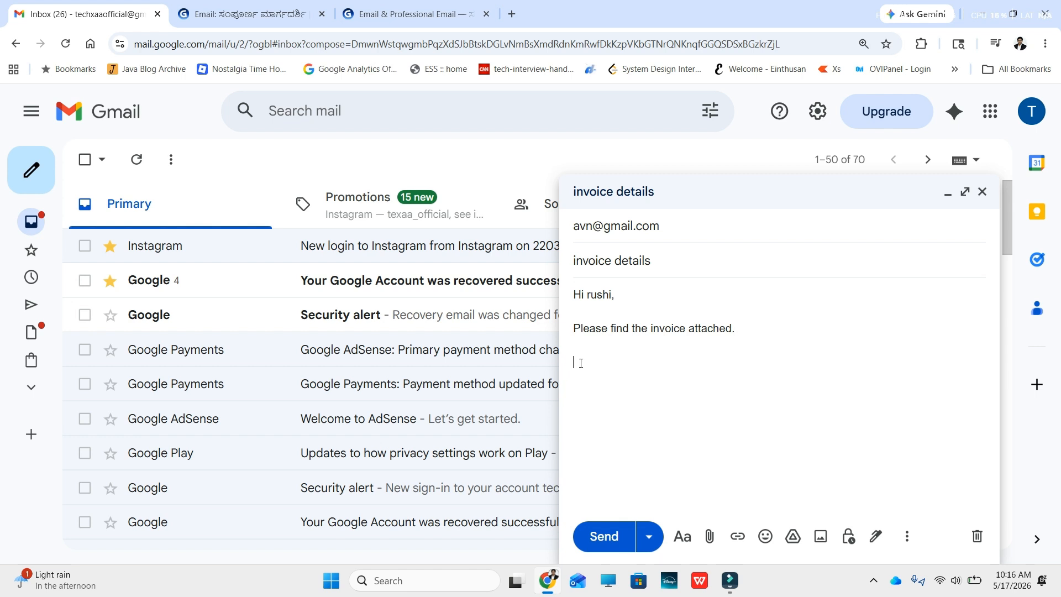
left_click(876, 537)
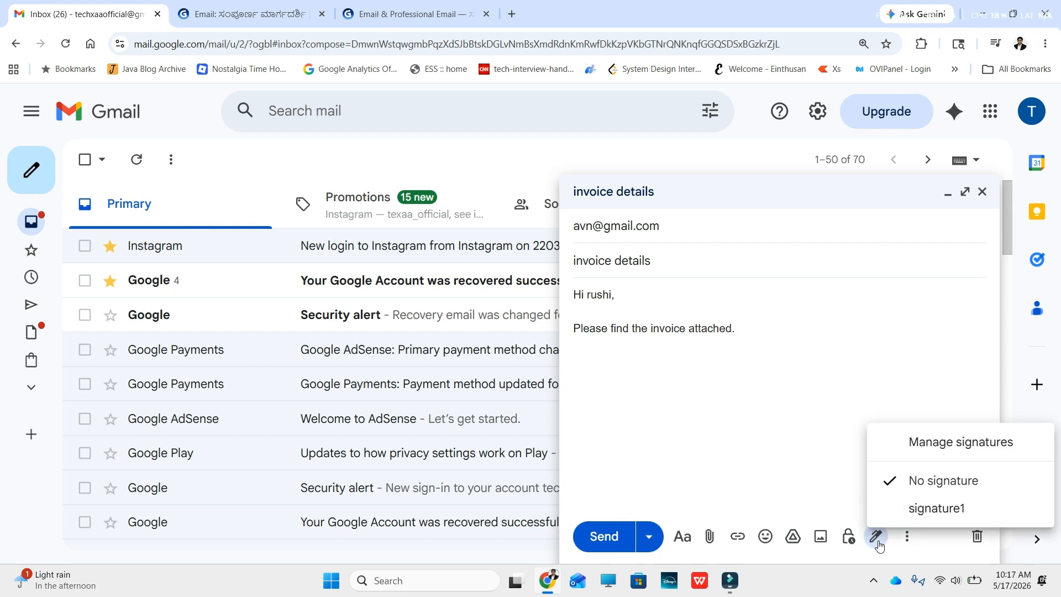
Step: Insert signature1 into the body and send the invoice details email
left_click(917, 508)
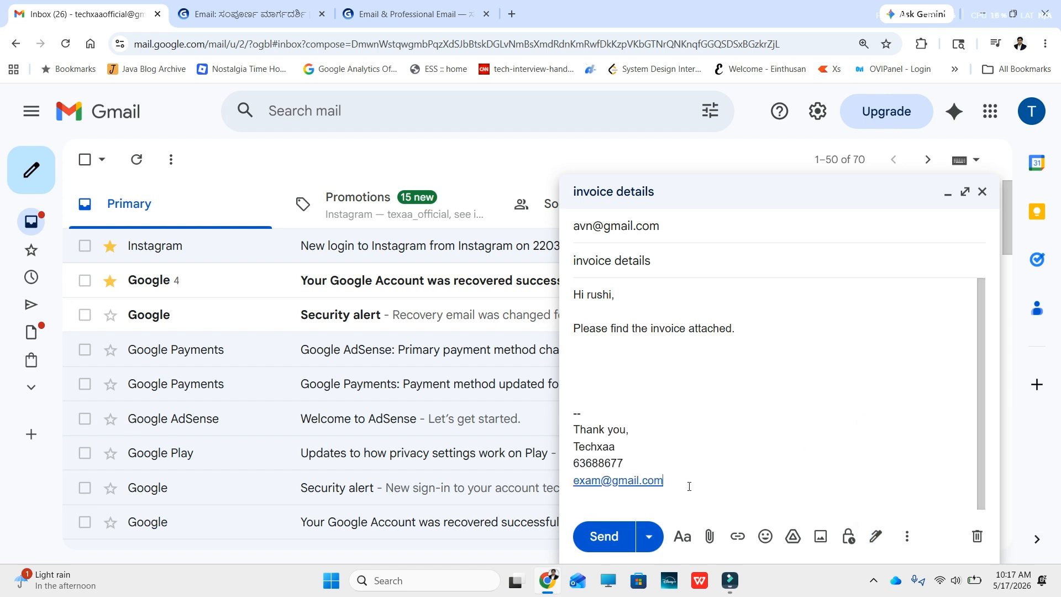
left_click_drag(687, 486, 666, 422)
left_click(665, 421)
left_click_drag(683, 483, 559, 414)
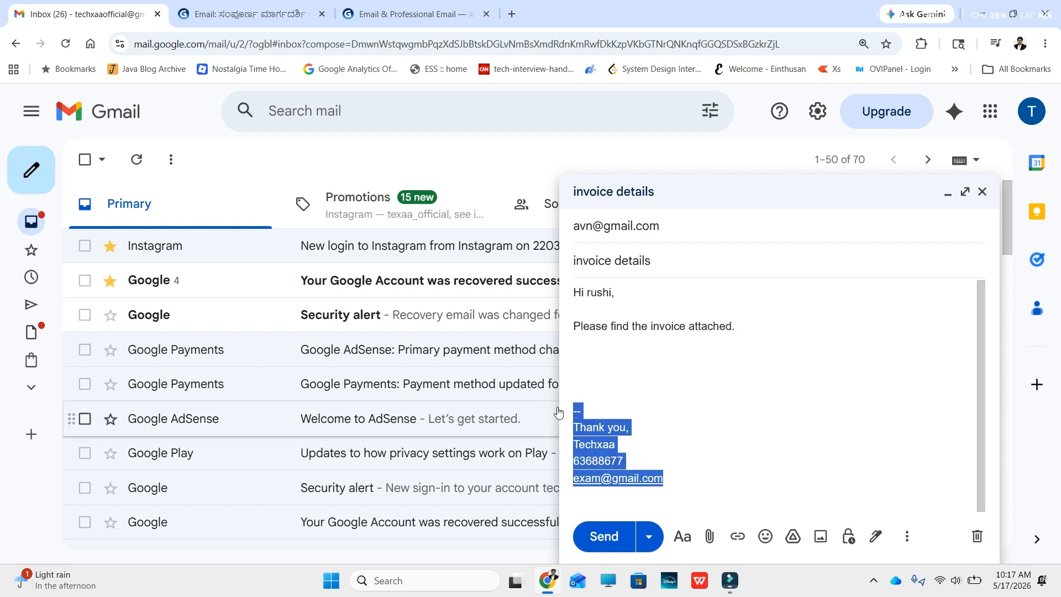
left_click(661, 396)
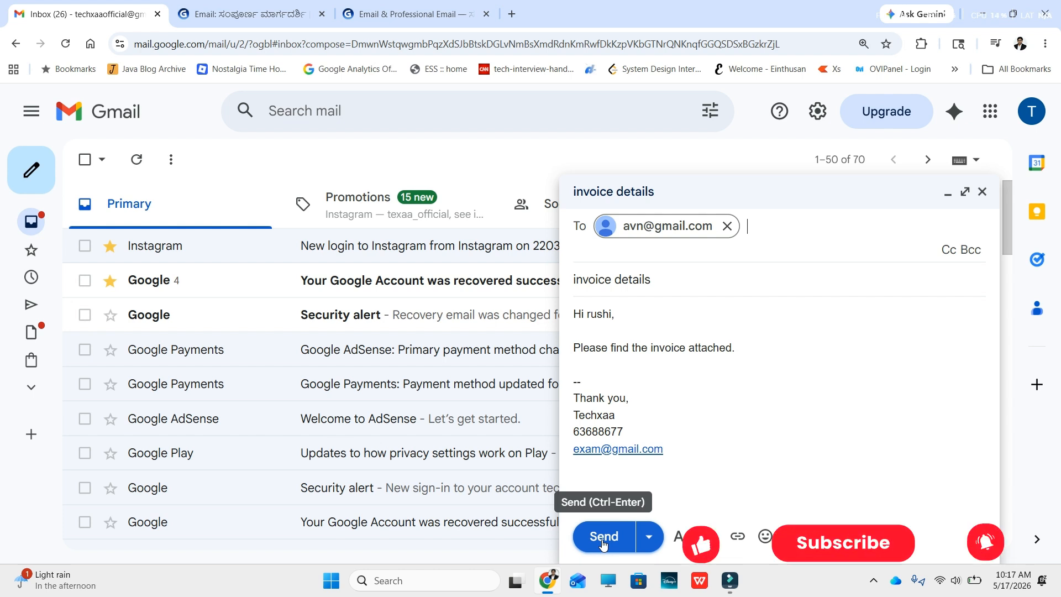
left_click(603, 538)
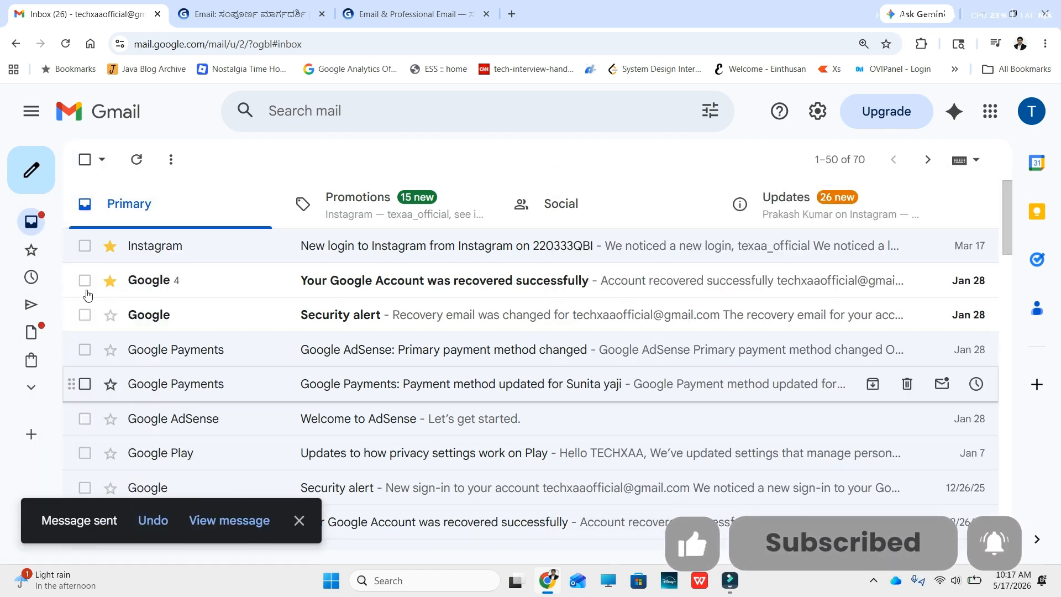
Step: Confirm invoice details is in Sent, then read PDF Guru's Gods_Catalogue email and return
left_click(65, 310)
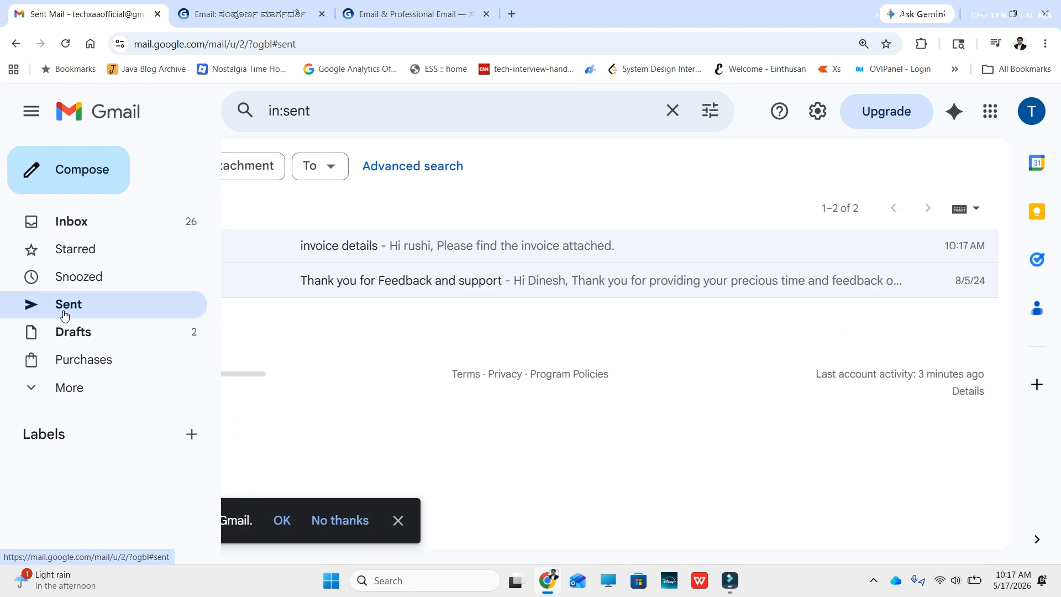
left_click(411, 246)
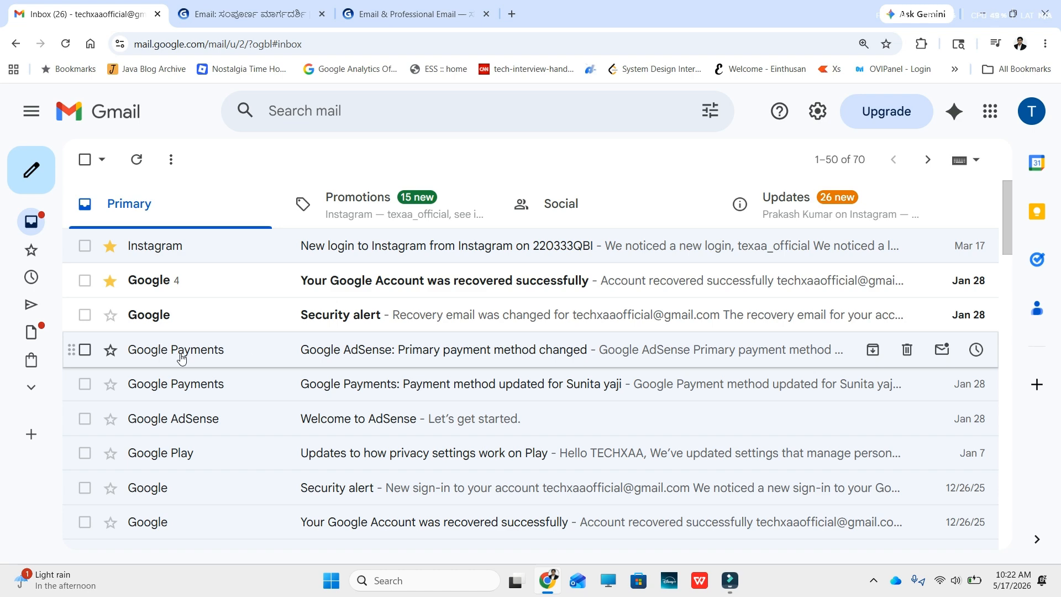
scroll(186, 425, "down", 3)
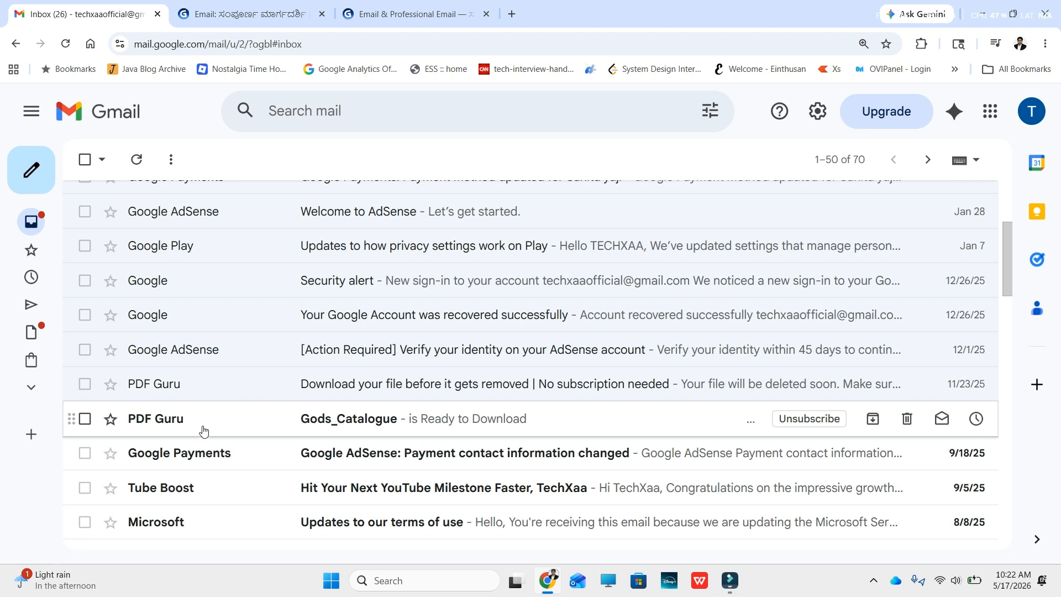
left_click(332, 424)
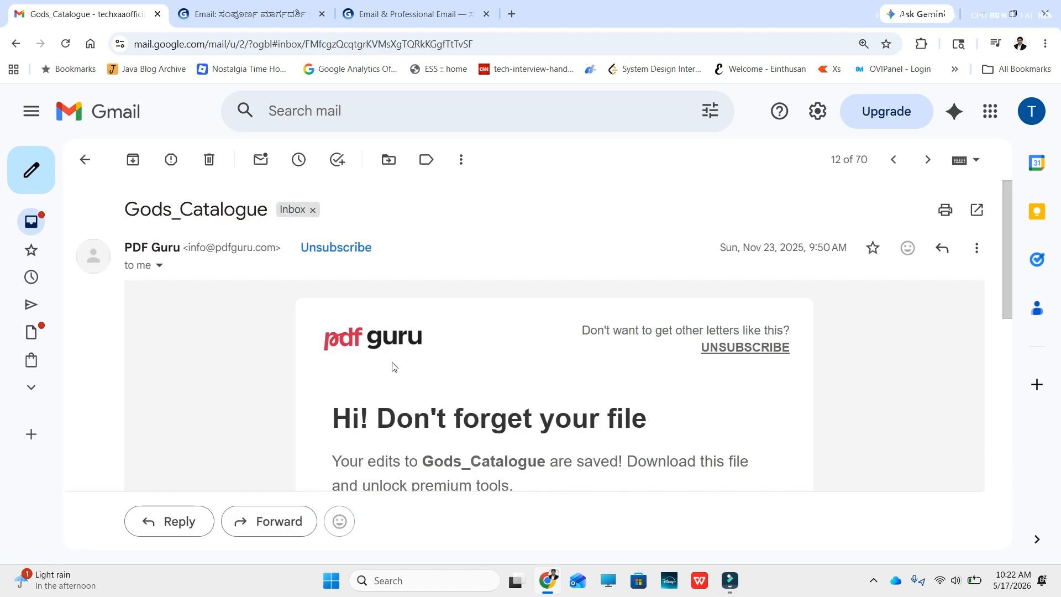
left_click(86, 160)
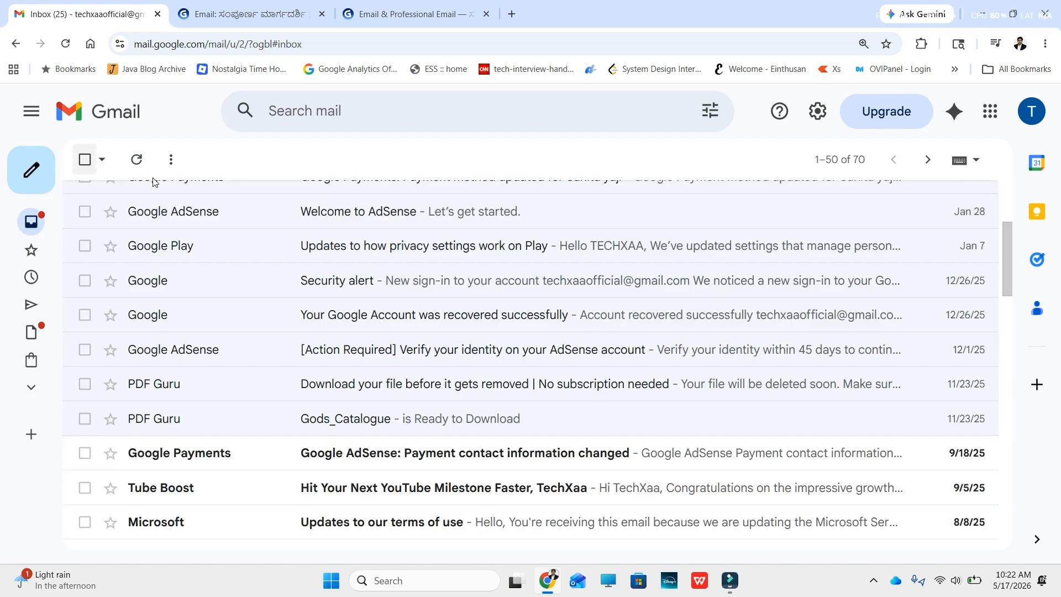
Step: Reopen the Gods_Catalogue email, start a reply to PDF Guru, and discard it
left_click(334, 422)
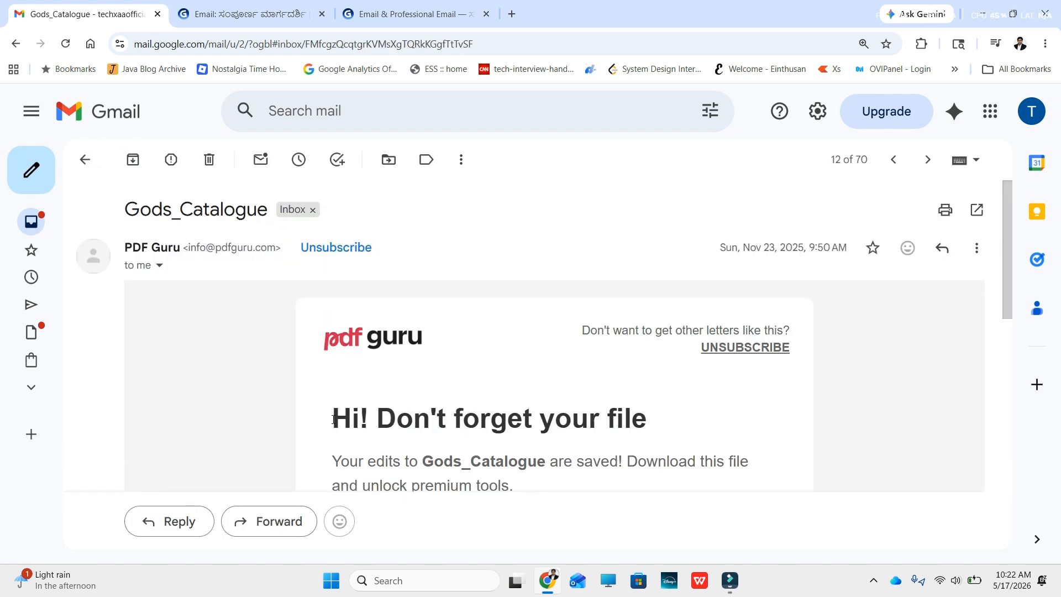
left_click(942, 249)
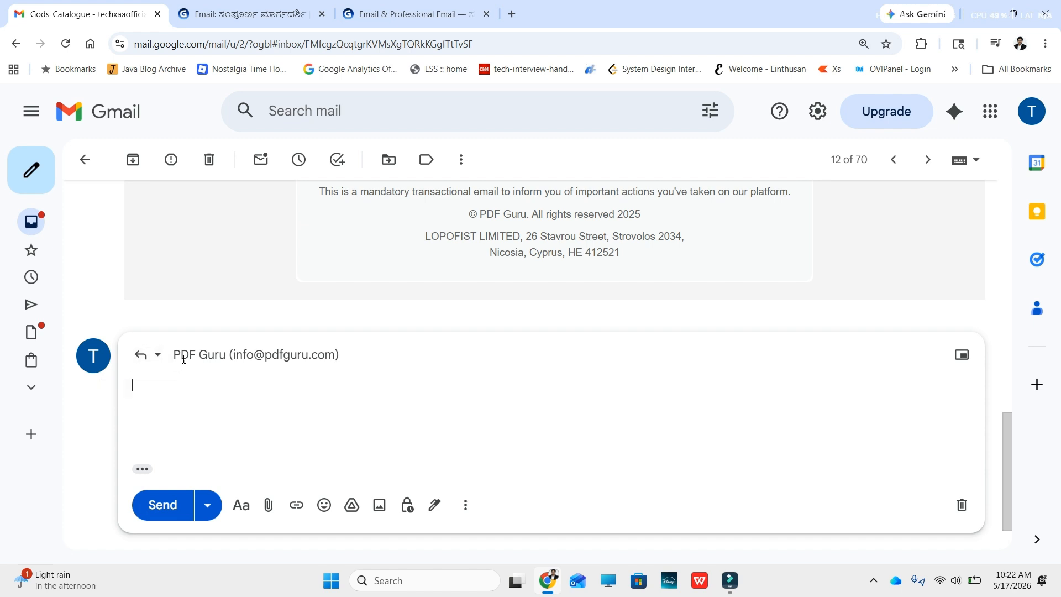
left_click(351, 362)
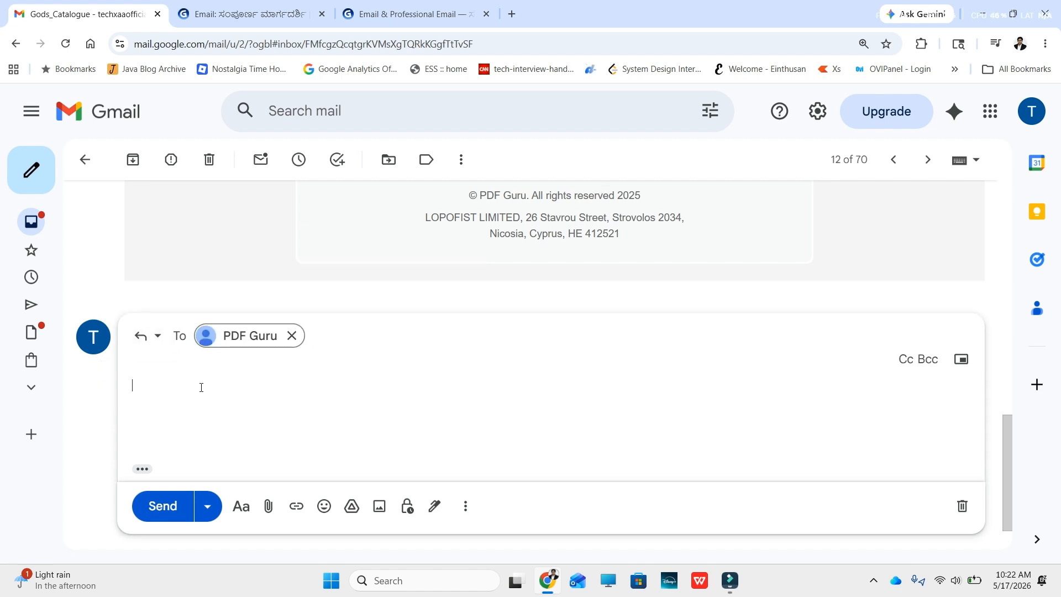
left_click(132, 384)
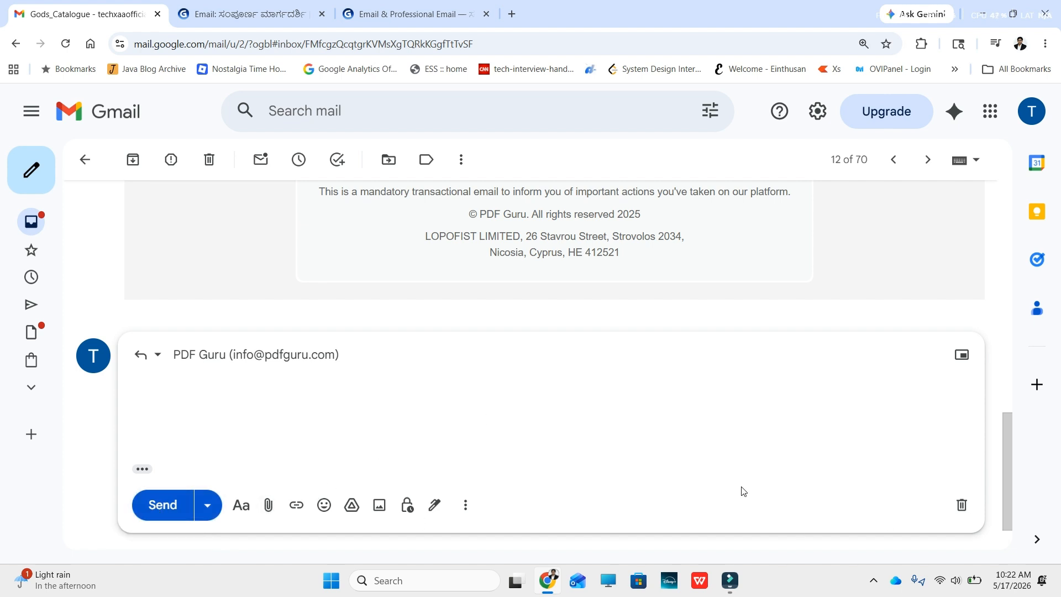
left_click(962, 504)
scroll(698, 332, "up", 9)
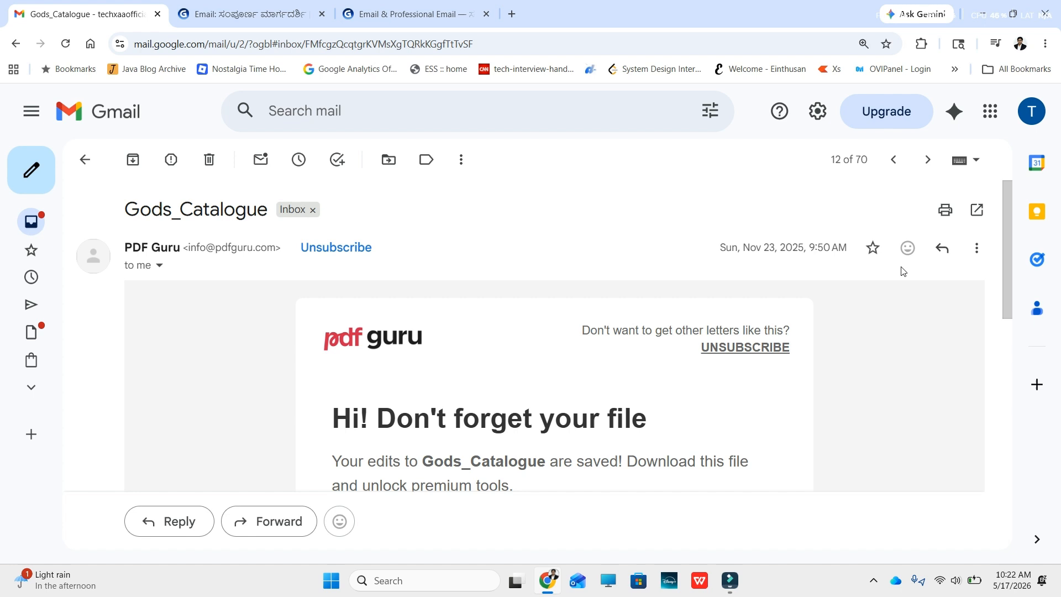
Step: Forward the Gods_Catalogue email from the message's More menu and send it
left_click(977, 249)
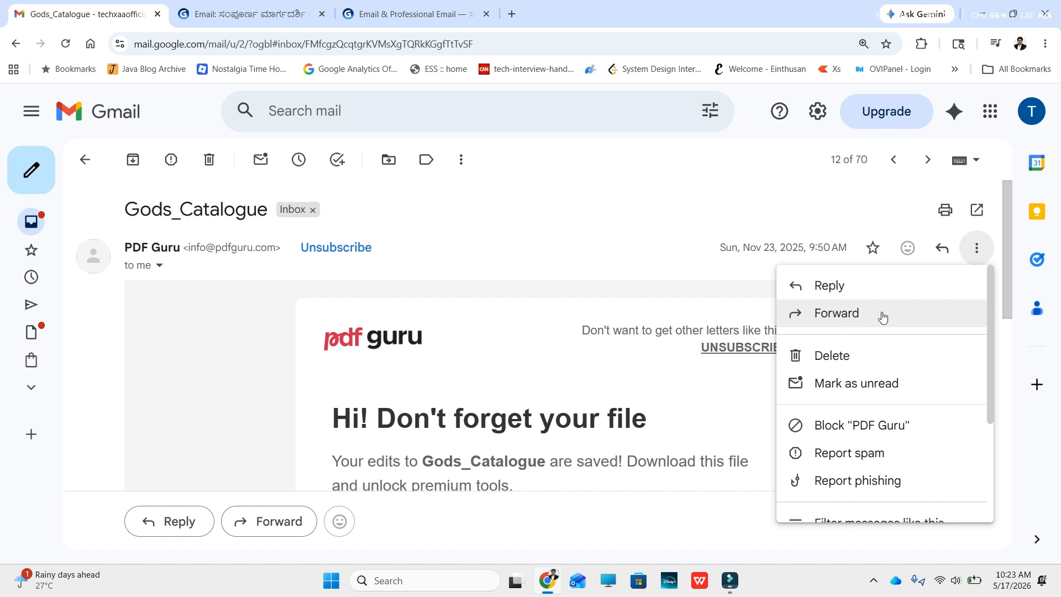
left_click(861, 314)
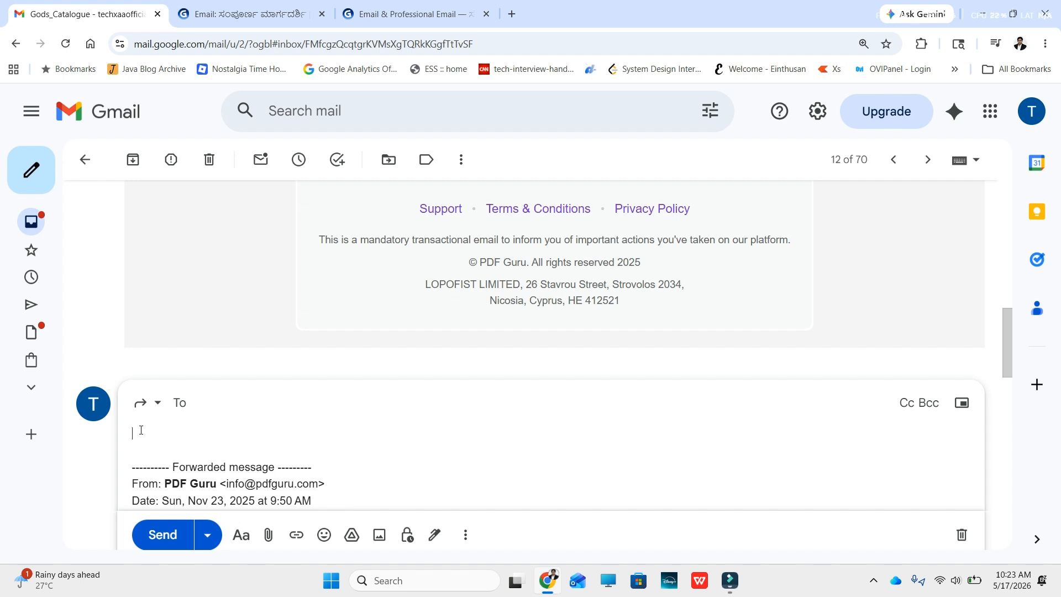
left_click(161, 535)
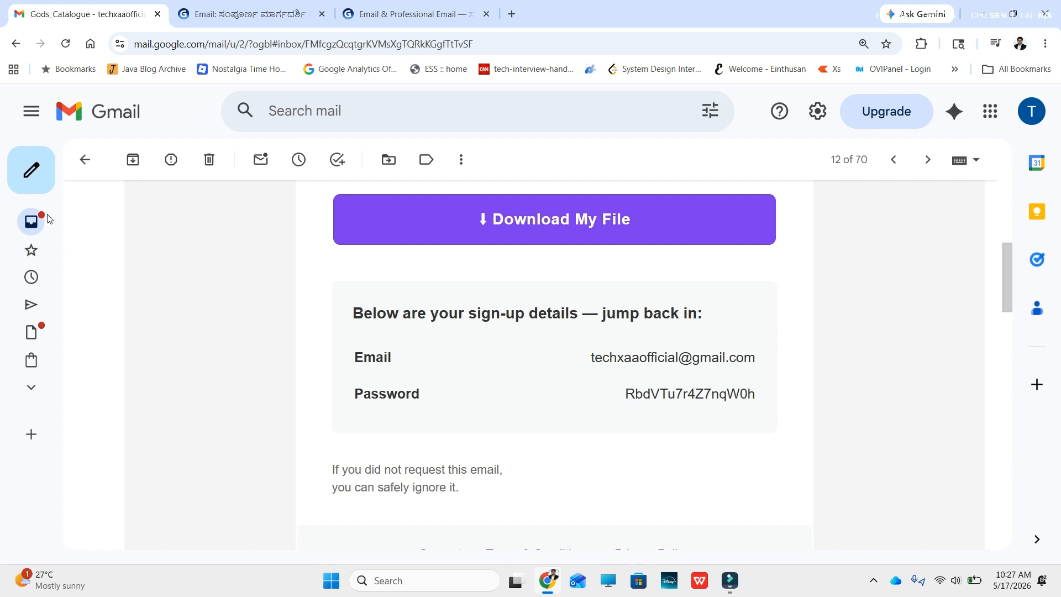
Step: Start a blank new message and bring up the attachment chooser on Downloads
mouse_move(31, 176)
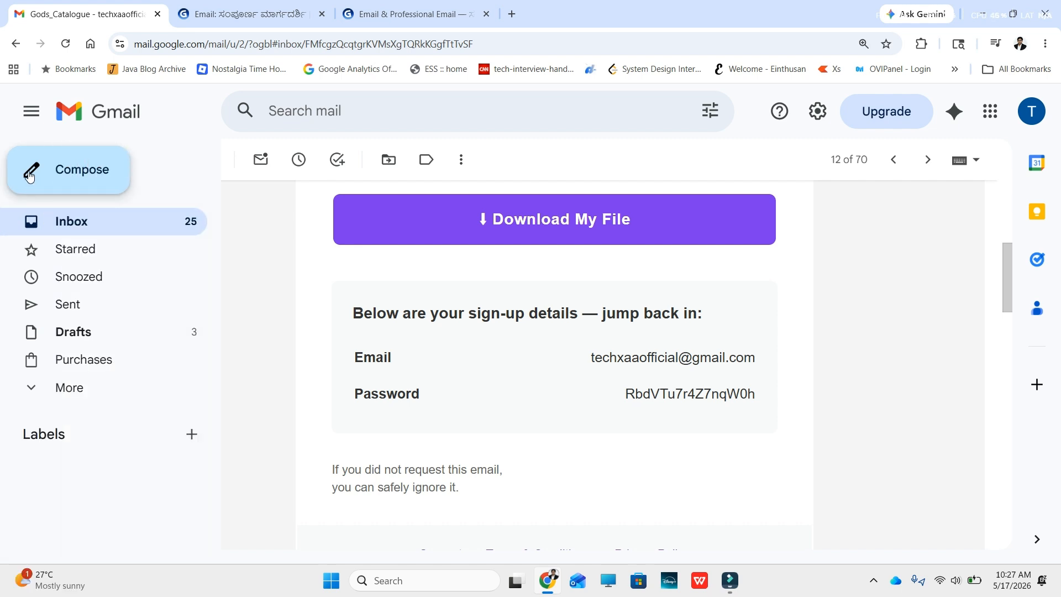
left_click(67, 175)
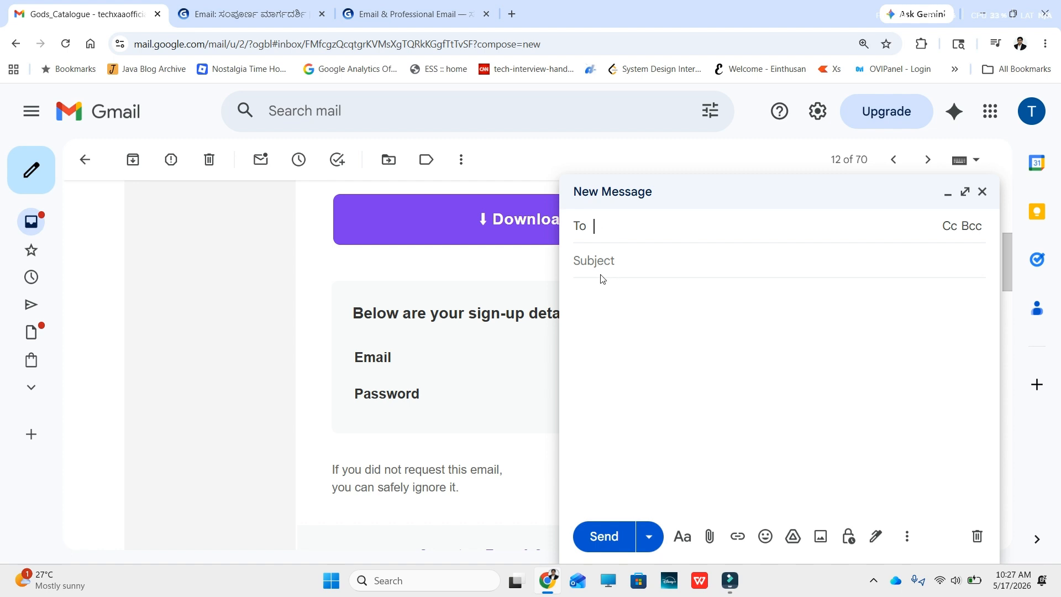
left_click(599, 301)
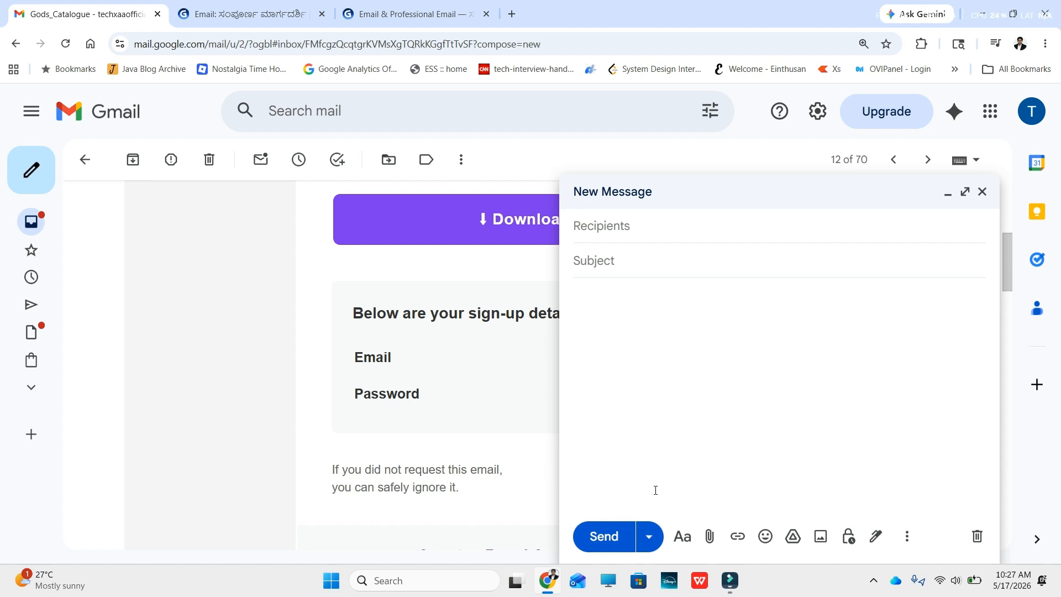
left_click(709, 536)
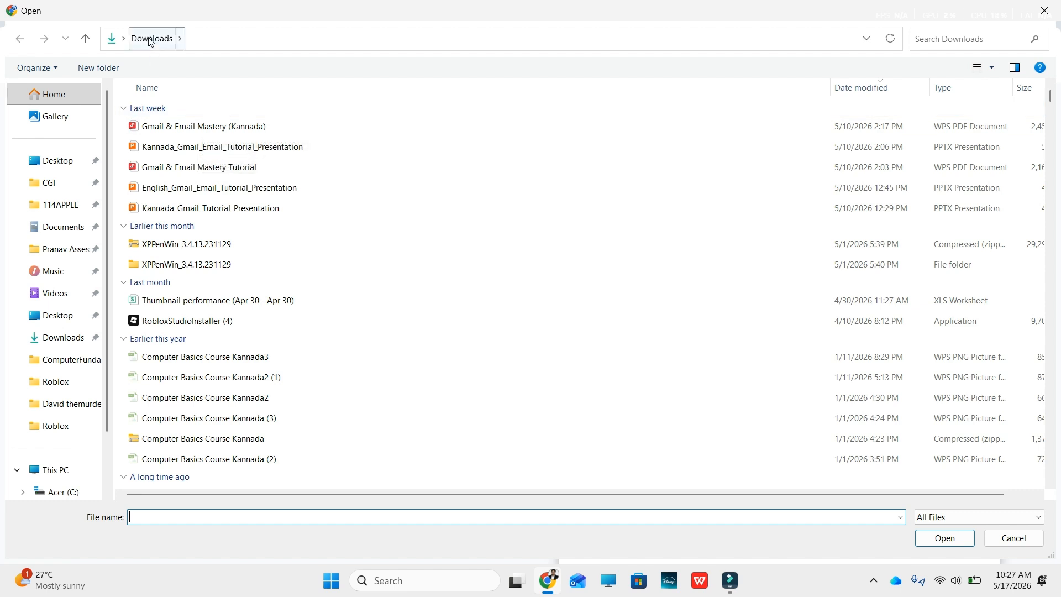
Step: Attach Gmail & Email Mastery (Kannada).pdf from the Downloads folder to the new message
left_click(179, 128)
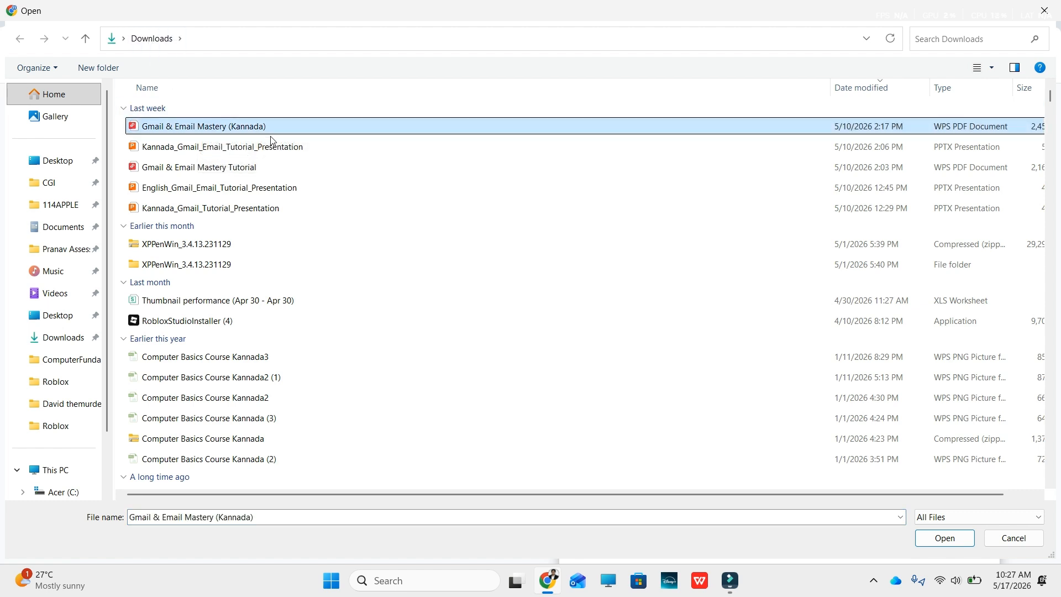
left_click(939, 540)
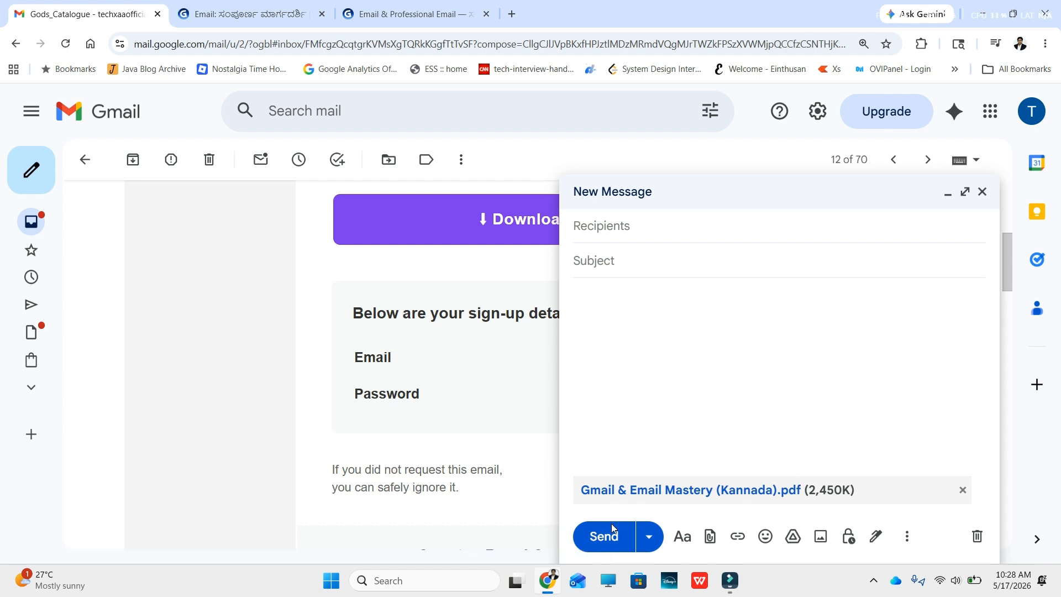
Step: Zip last week's five Downloads files into an archive named Gmail & Email Mastery (Kannada)
left_click(608, 584)
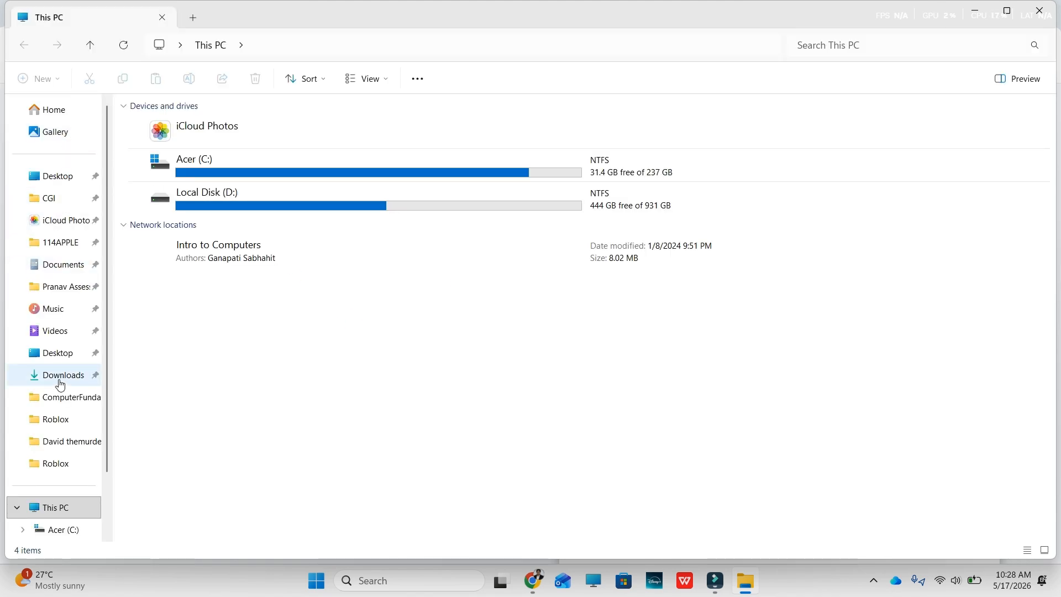
left_click(58, 378)
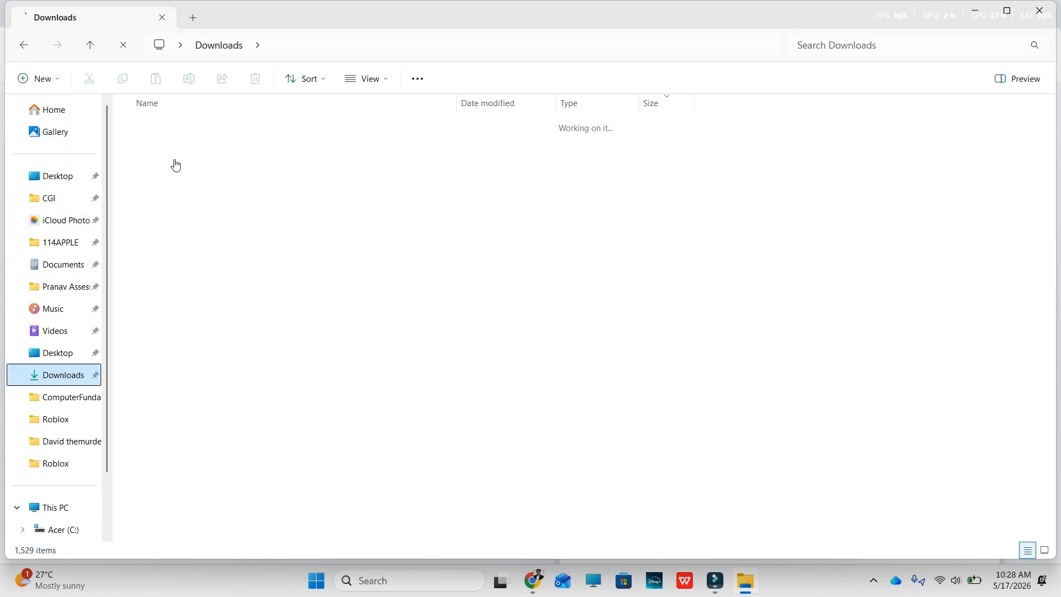
left_click(188, 123)
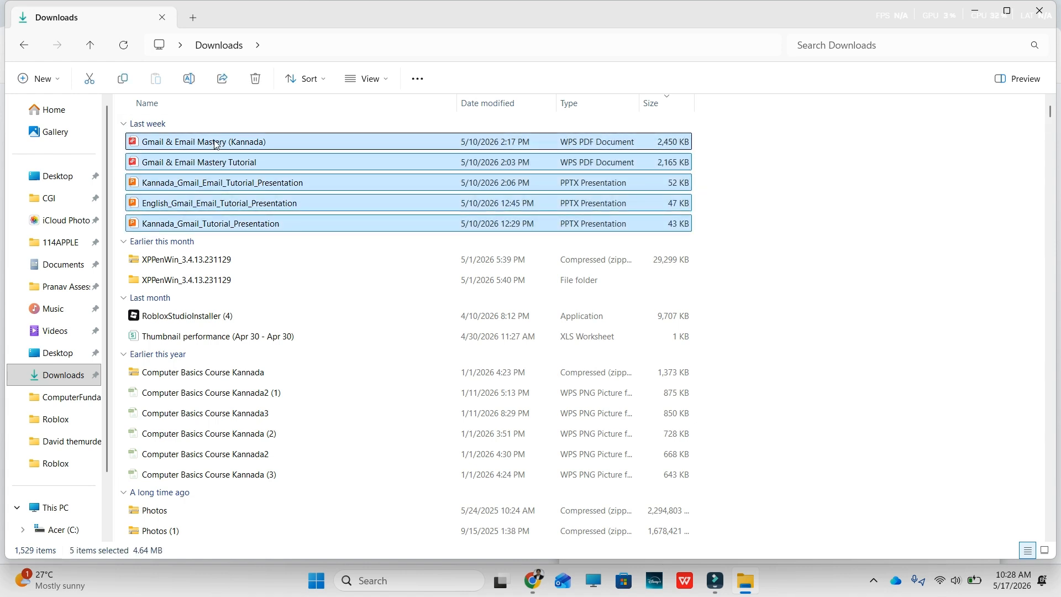
right_click(215, 143)
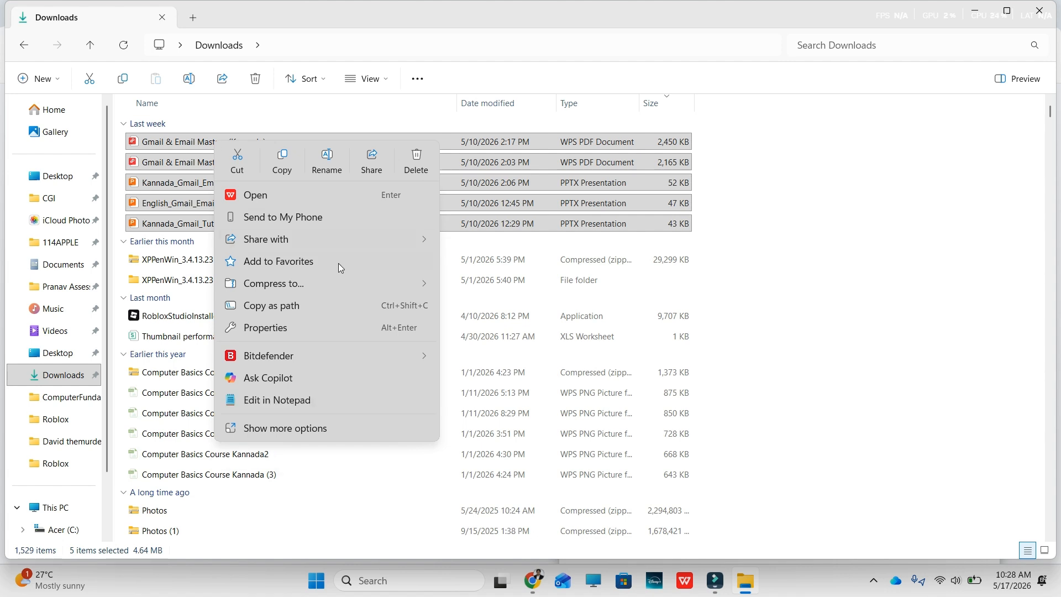
mouse_move(330, 285)
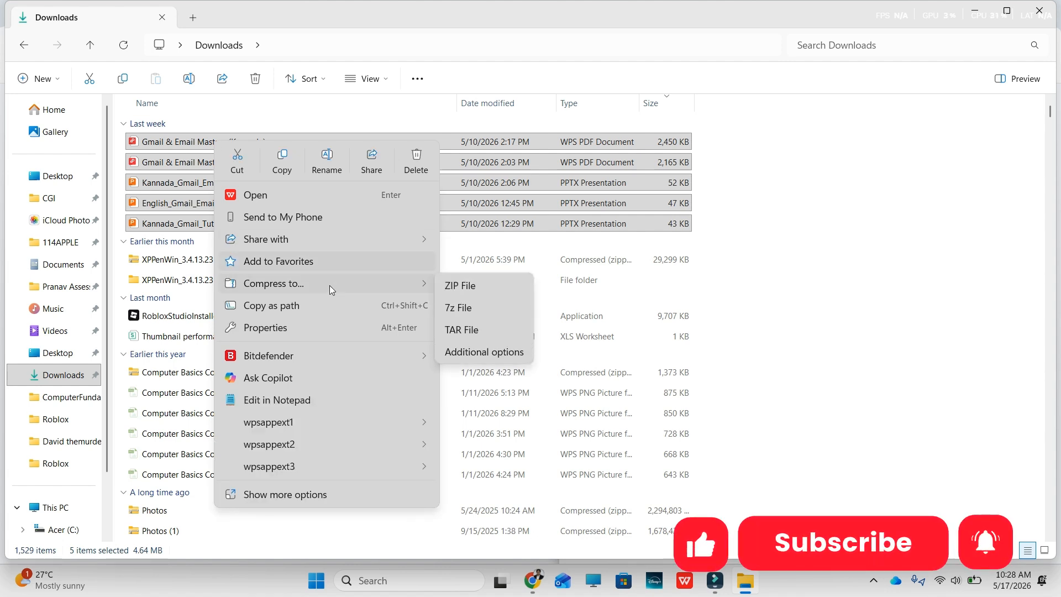
left_click(458, 286)
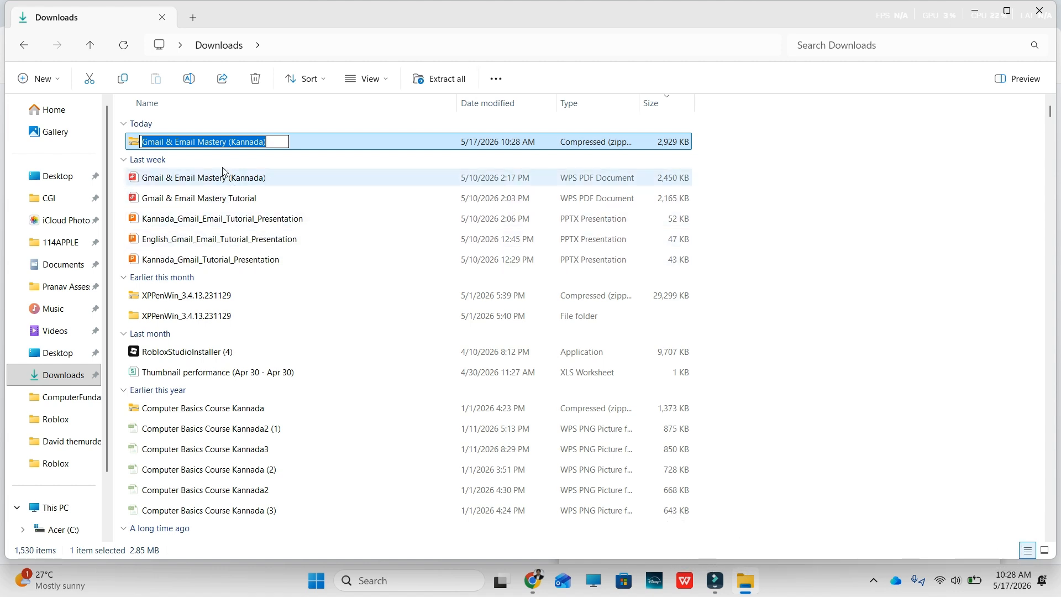
left_click(186, 180)
left_click(201, 143)
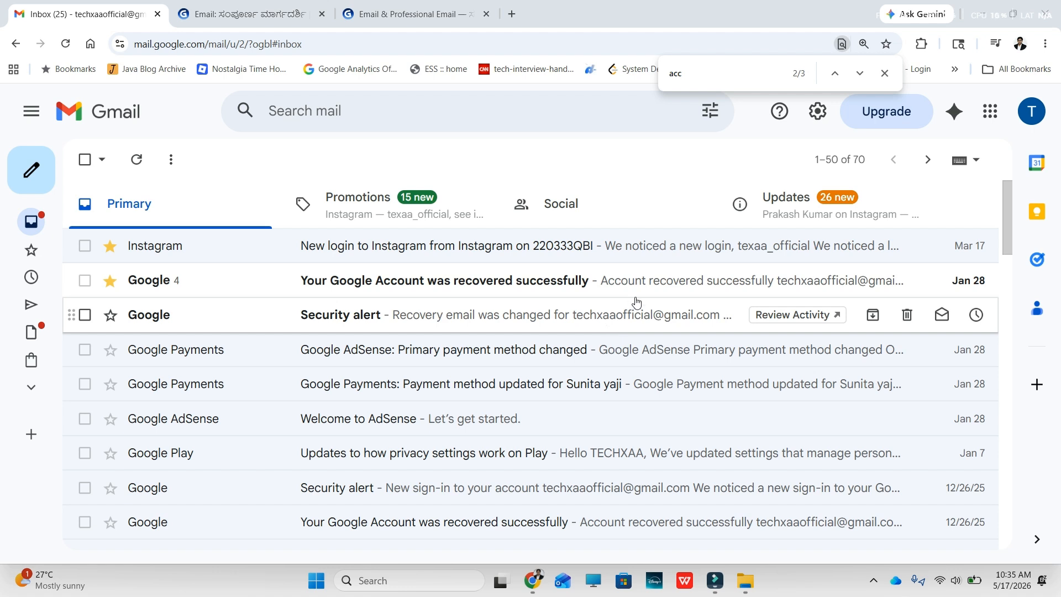
Step: Open full Gmail settings on Accounts and Import, showing Check mail from other accounts
left_click(817, 112)
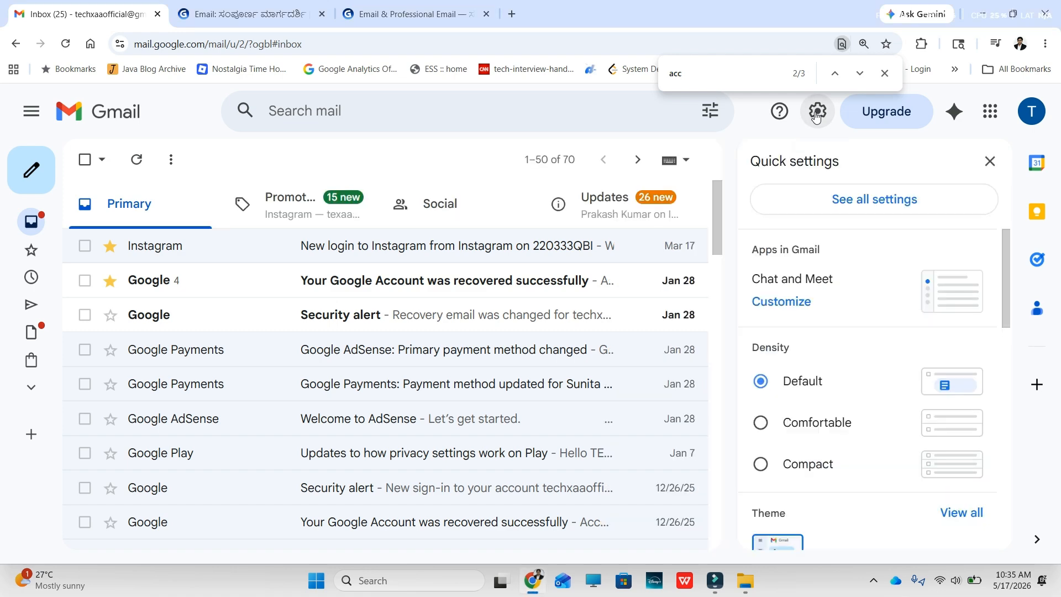
left_click(871, 202)
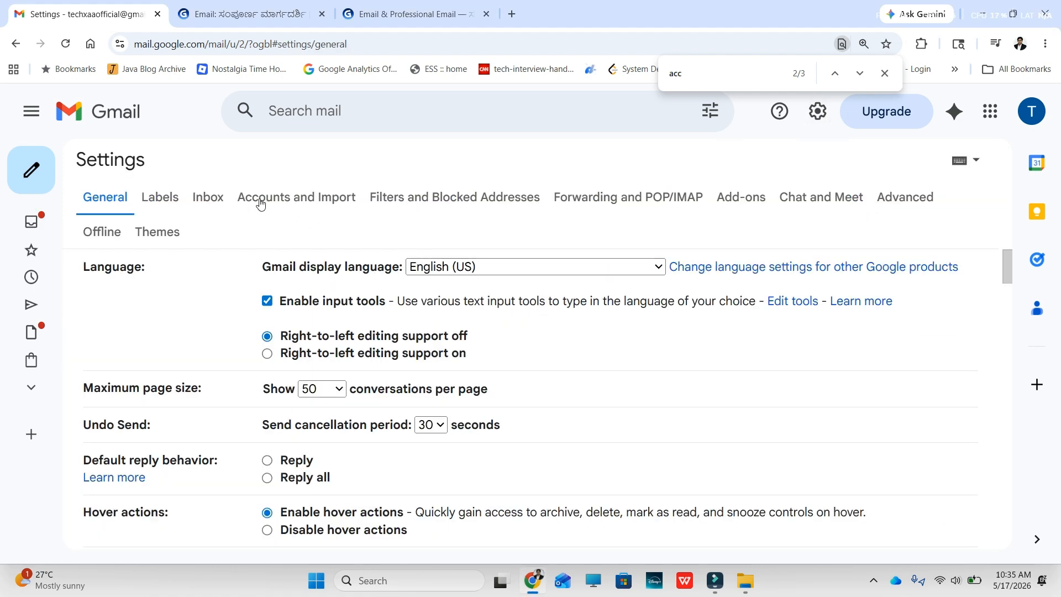
left_click(292, 205)
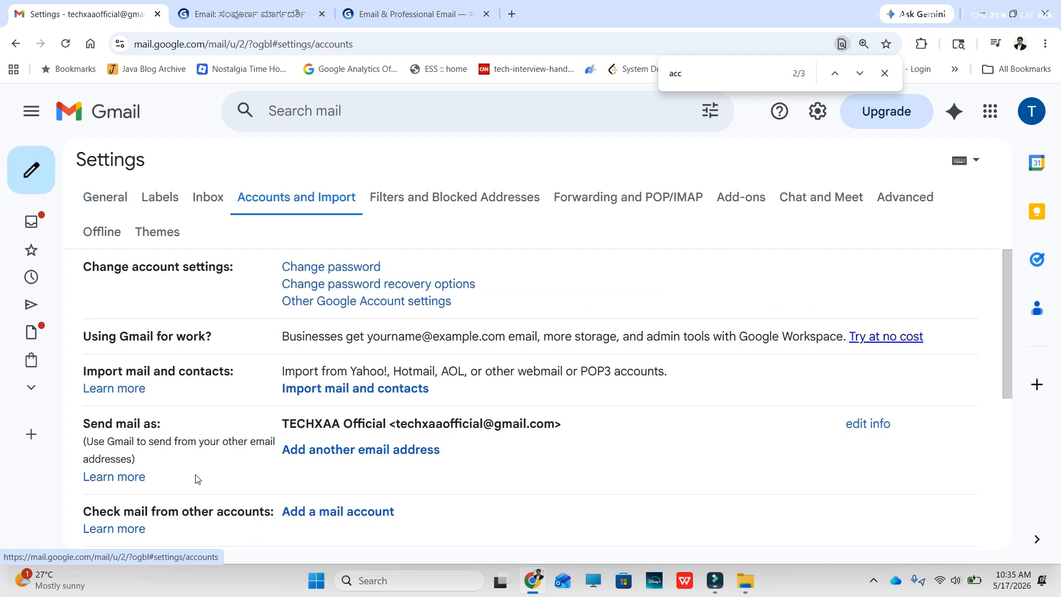
scroll(197, 478, "down", 1)
left_click_drag(135, 442, 265, 439)
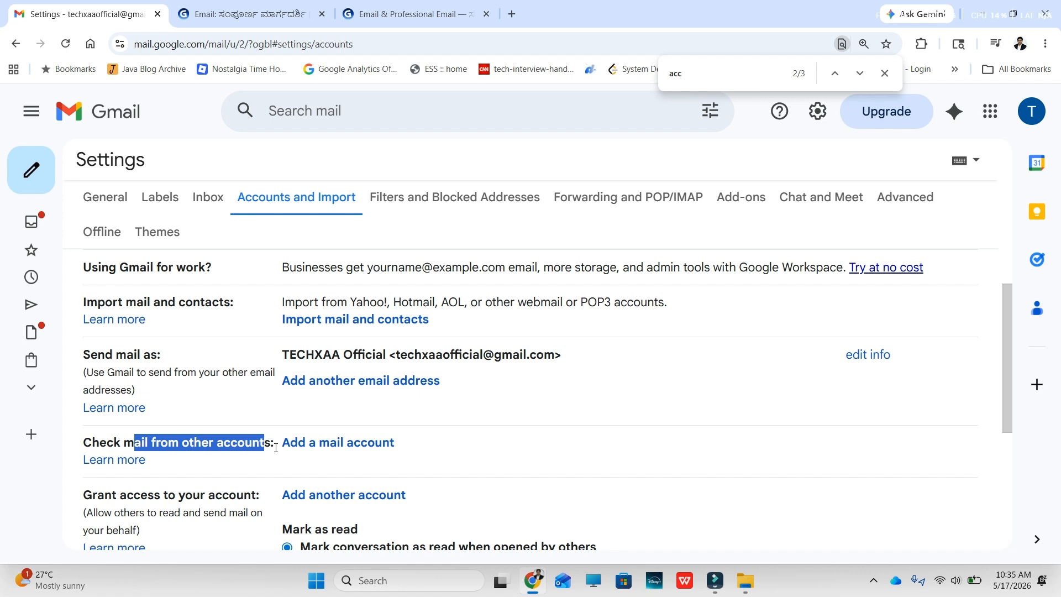
Step: Start adding another mail account and fill in the saved Gmail address
left_click(336, 452)
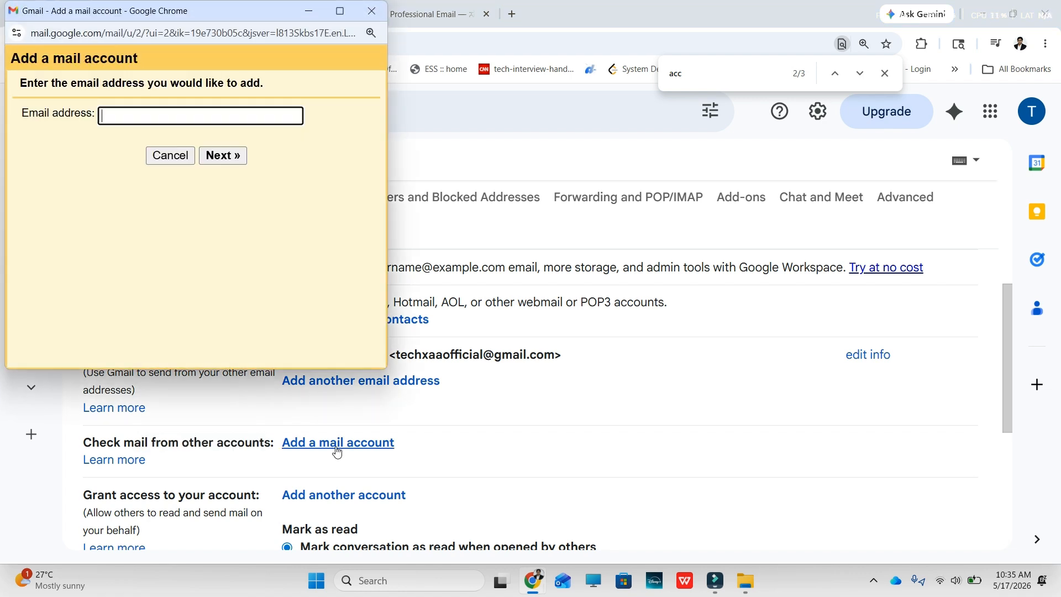
left_click(204, 114)
left_click(204, 115)
left_click(174, 116)
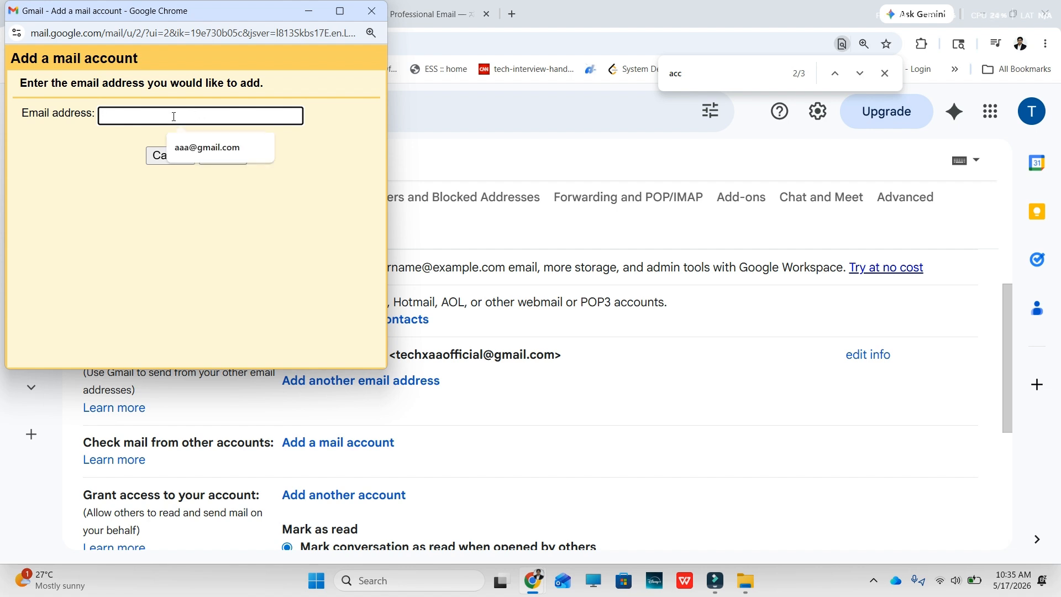
left_click(194, 156)
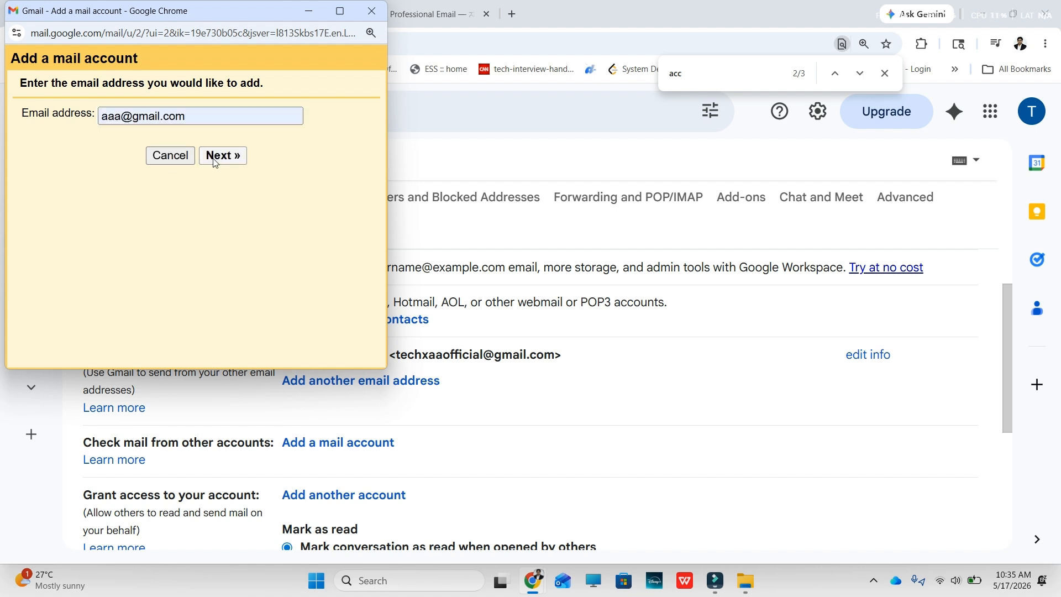
left_click(223, 156)
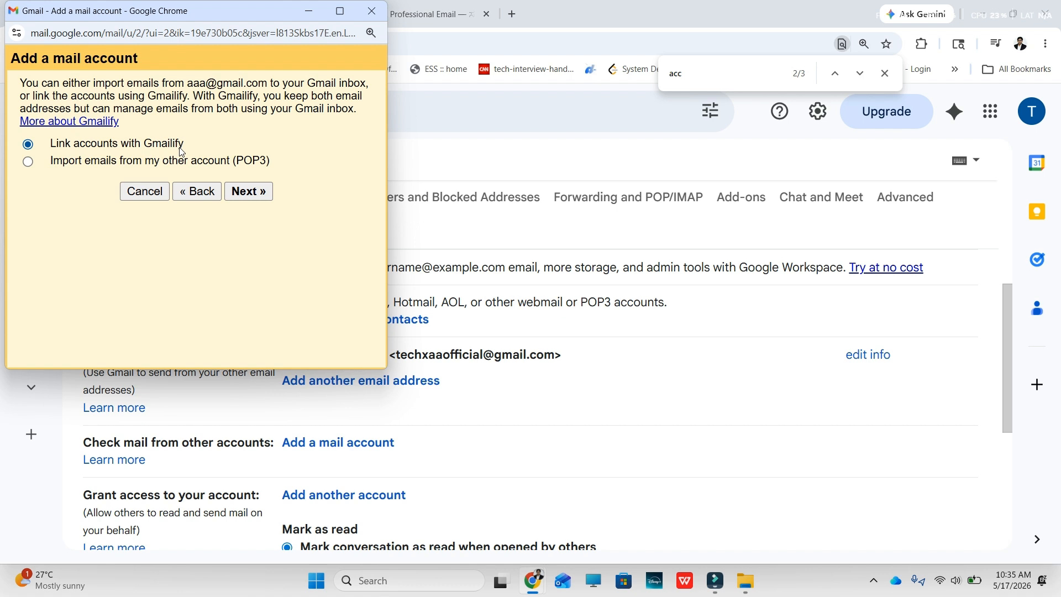
Step: Choose Link accounts with Gmailify and submit the credentials form without a password
left_click(247, 196)
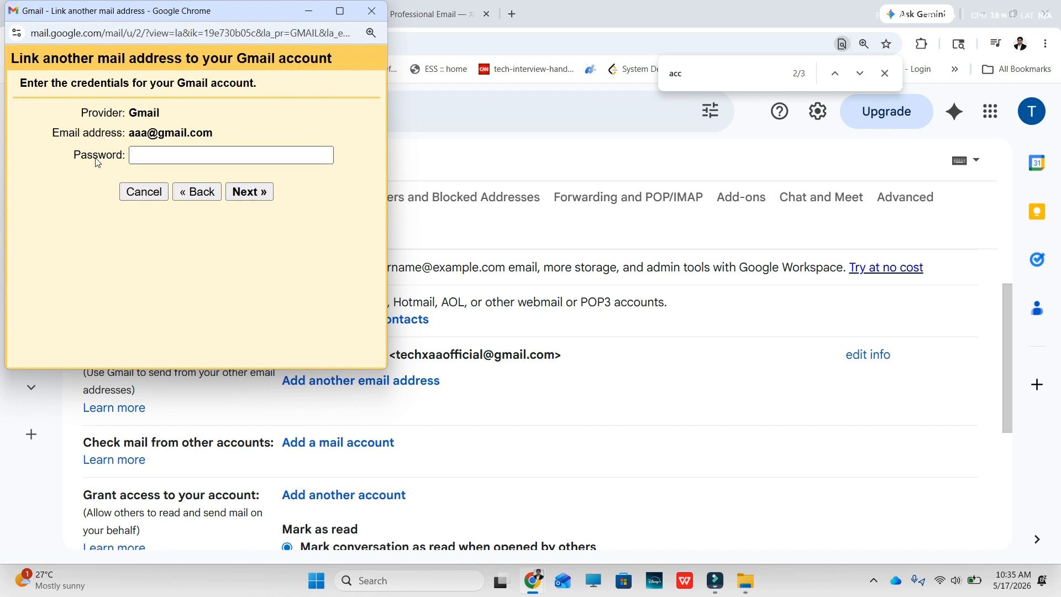
left_click(166, 156)
left_click_drag(134, 137, 216, 136)
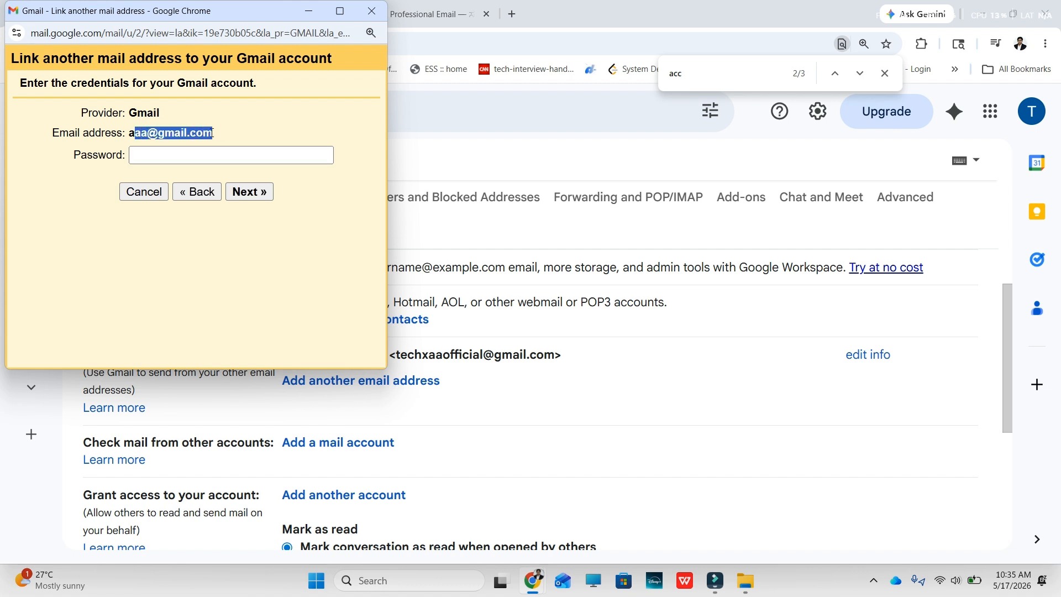
left_click(165, 156)
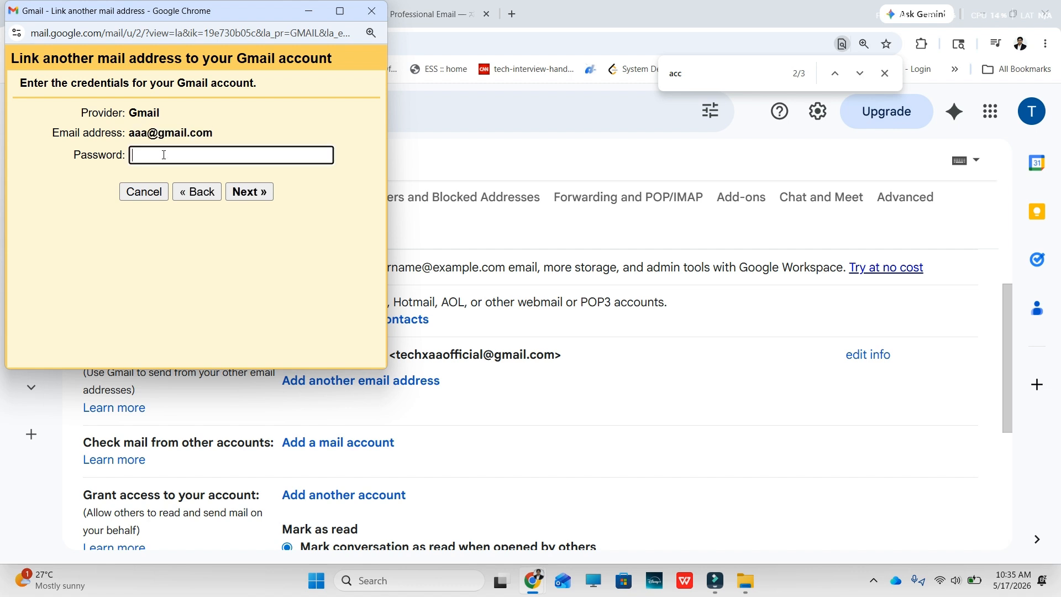
left_click(244, 199)
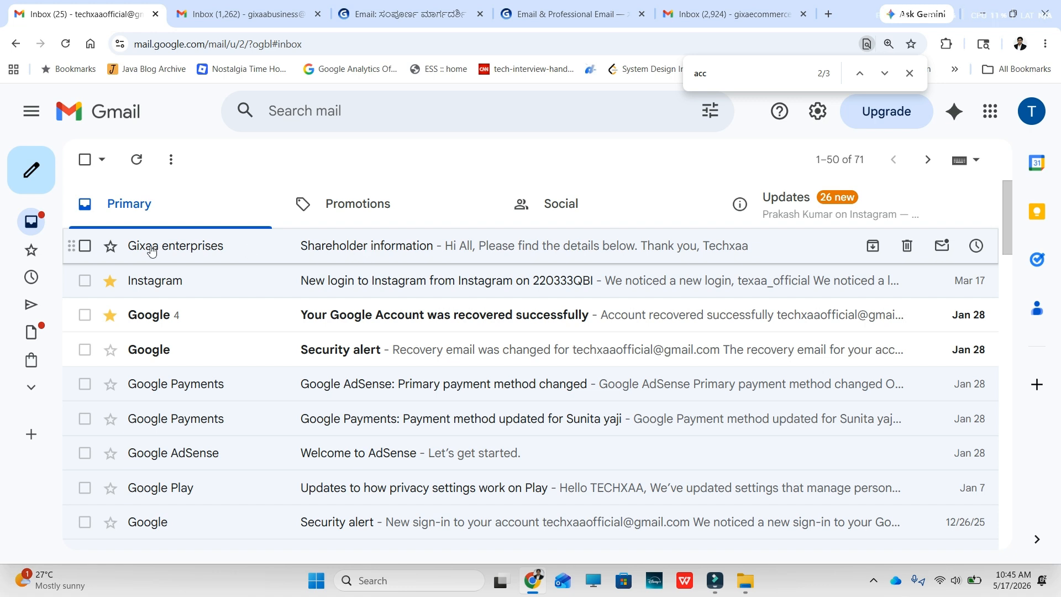
Step: Open the Shareholder information email from Gixaa enterprises and inspect its sender and recipients
left_click(352, 253)
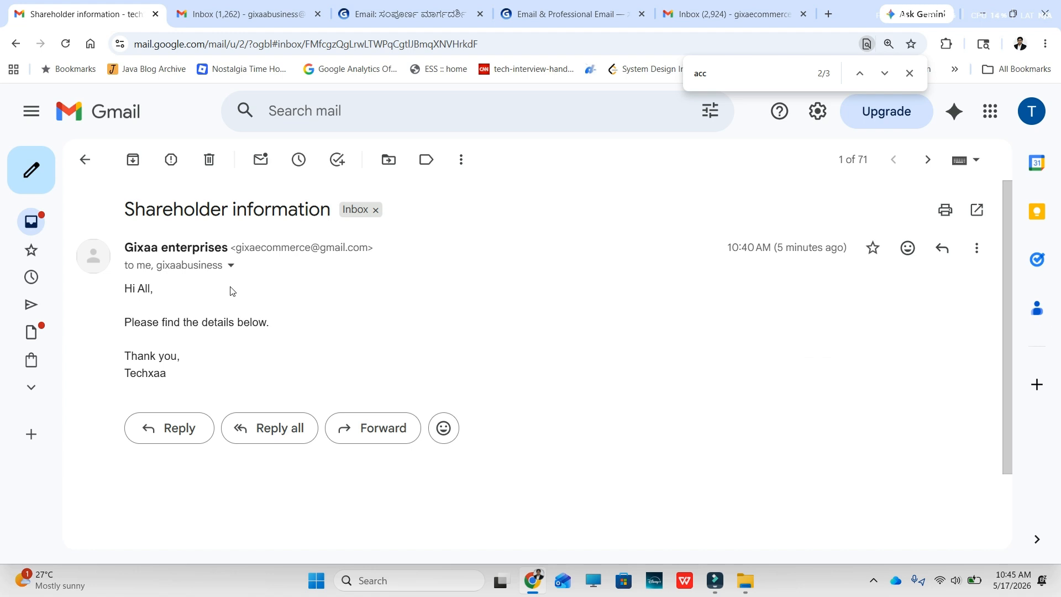
left_click_drag(235, 248, 379, 248)
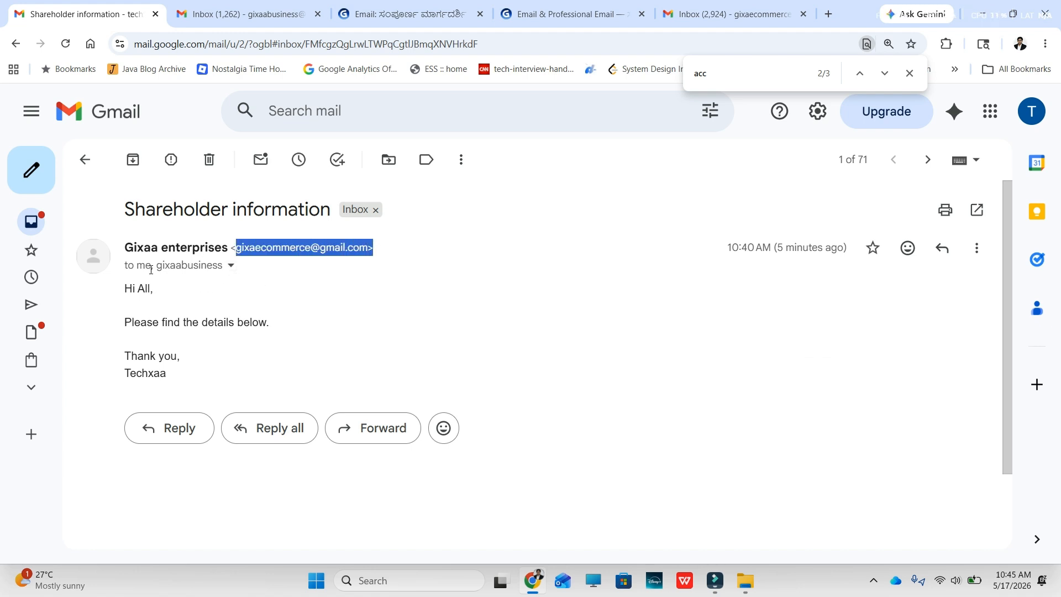
left_click_drag(138, 266, 145, 266)
mouse_move(208, 269)
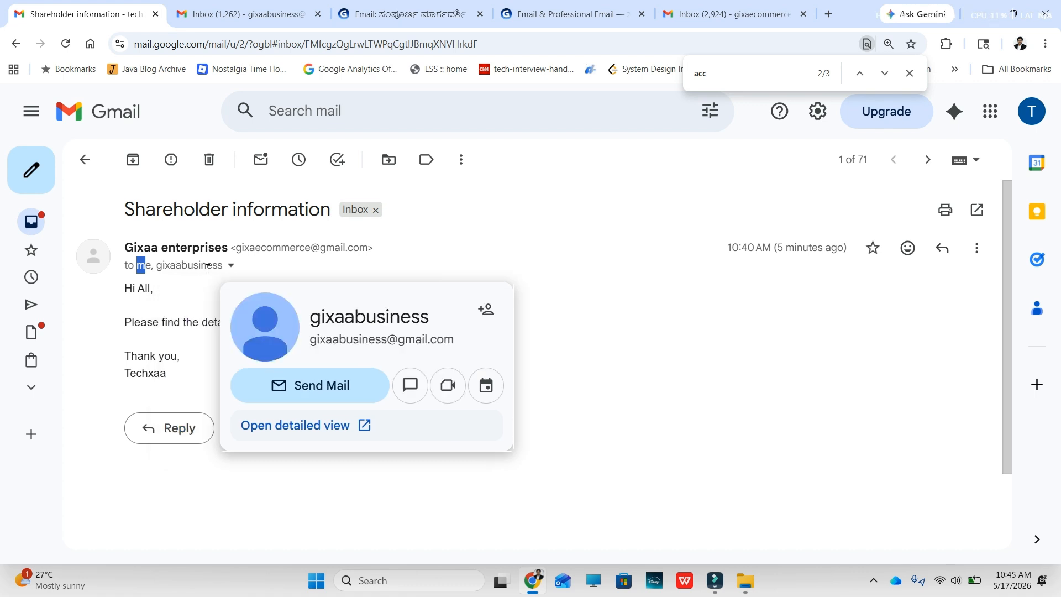
left_click(629, 337)
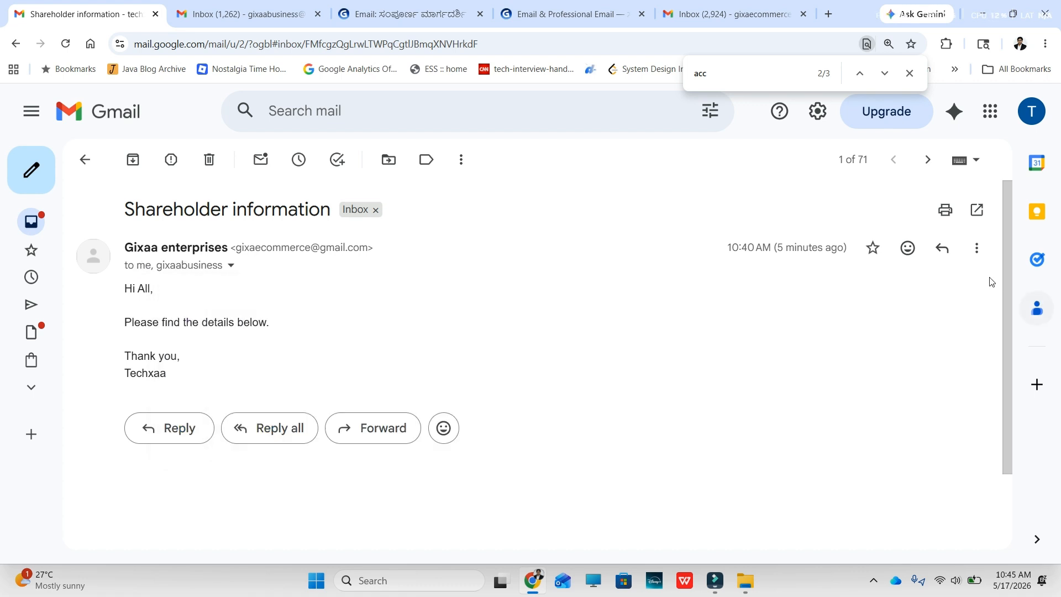
Step: Start a reply to the sender from the message's More menu
left_click(976, 250)
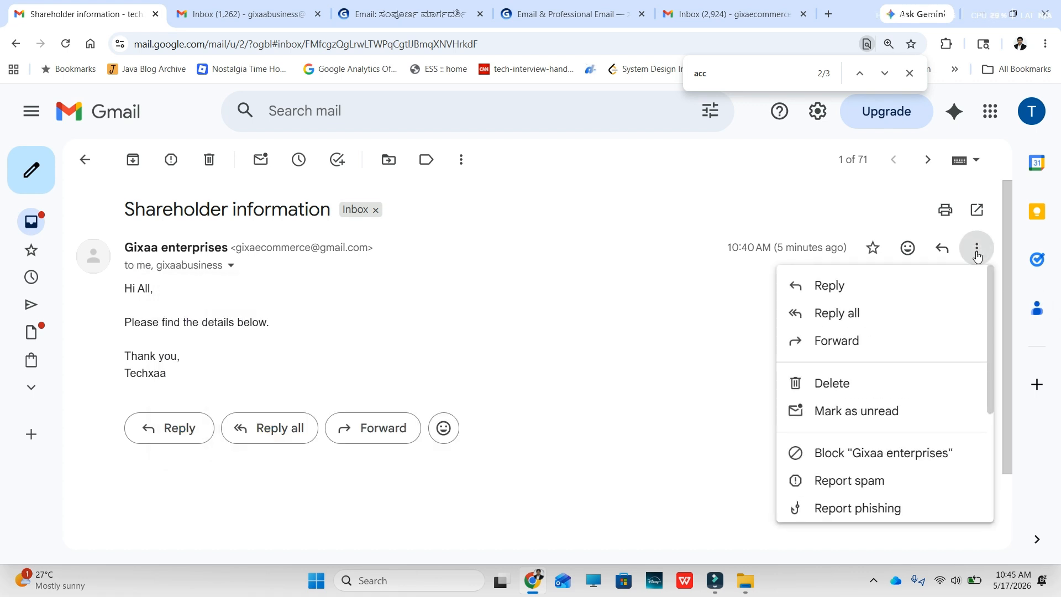
left_click(831, 287)
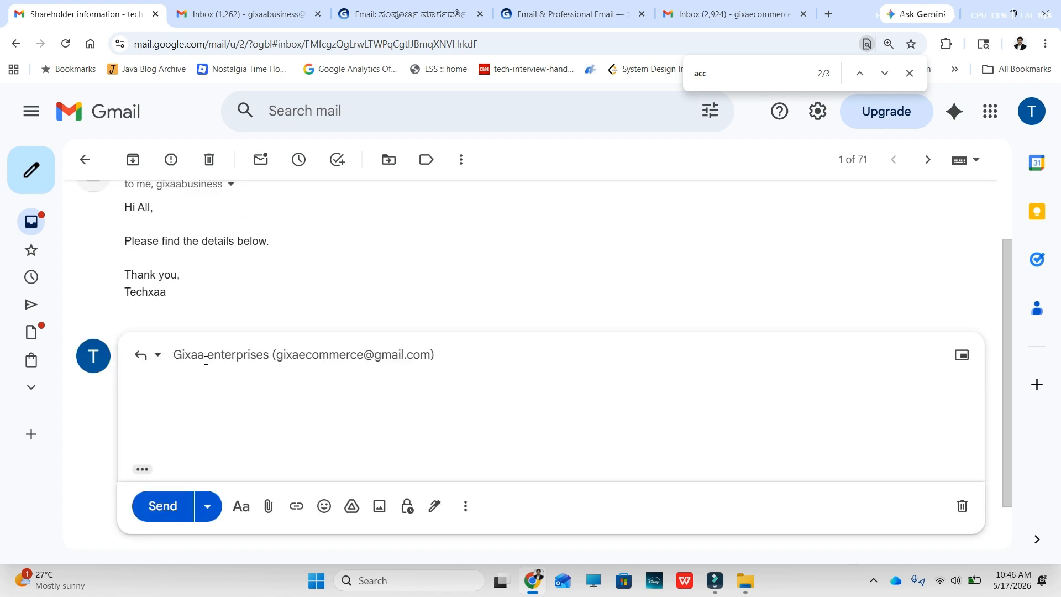
mouse_move(343, 358)
Step: Discard the reply draft, then start a Reply all and expand its recipients
left_click(963, 506)
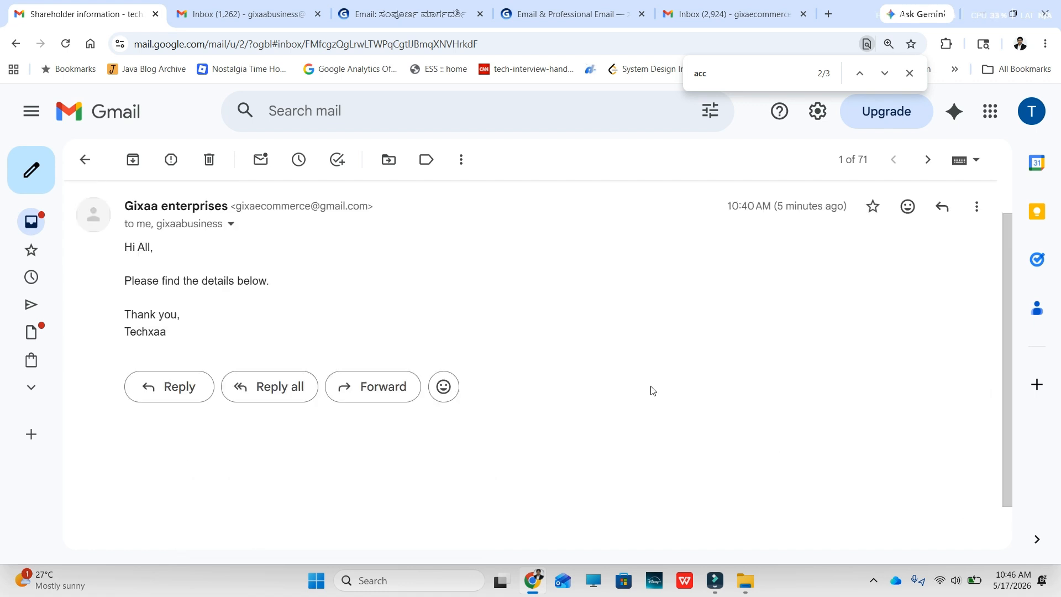
left_click(977, 248)
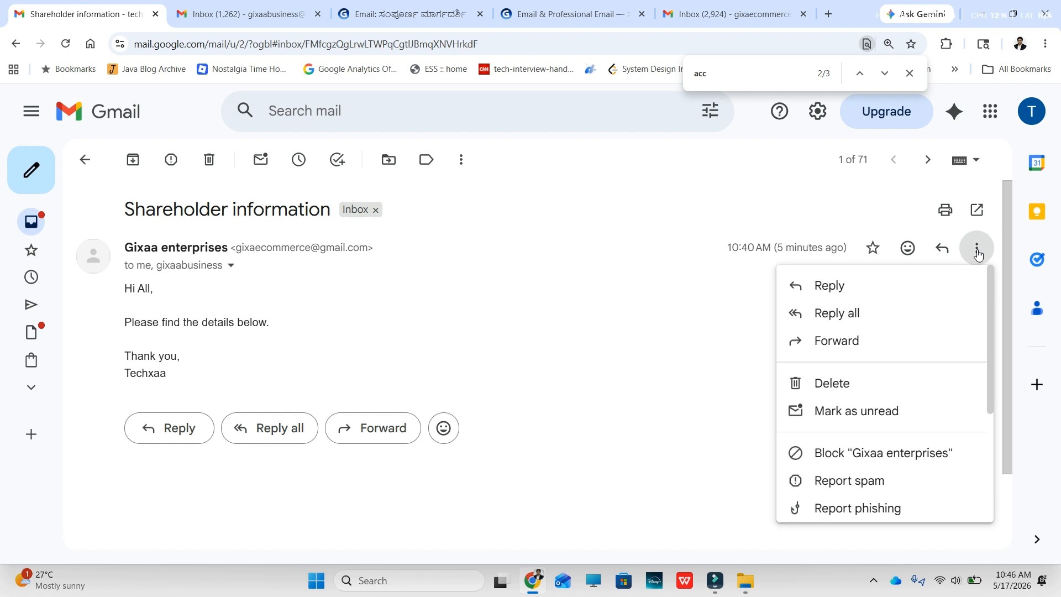
left_click(841, 320)
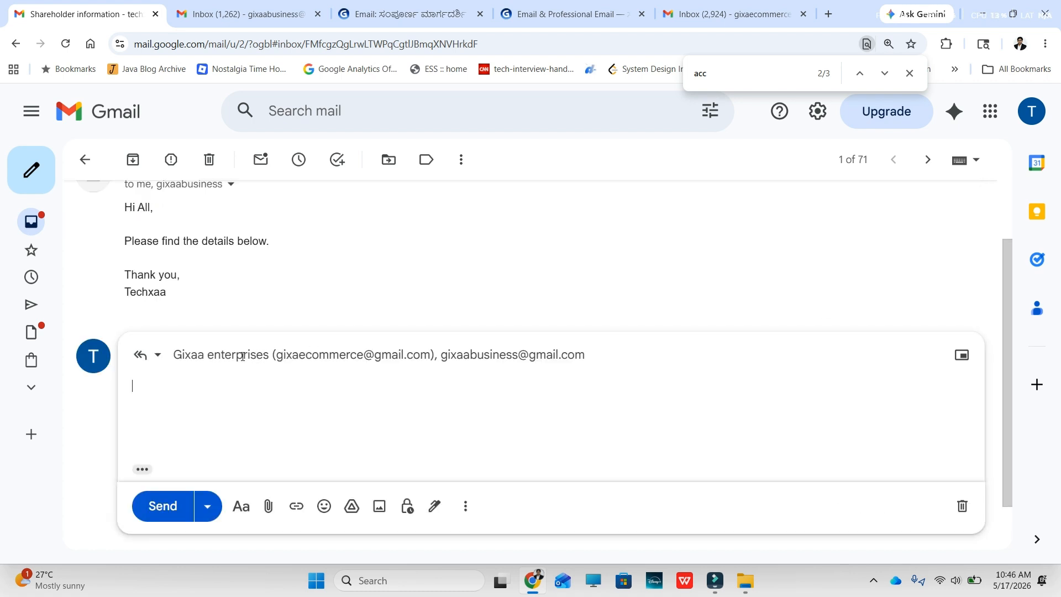
mouse_move(308, 352)
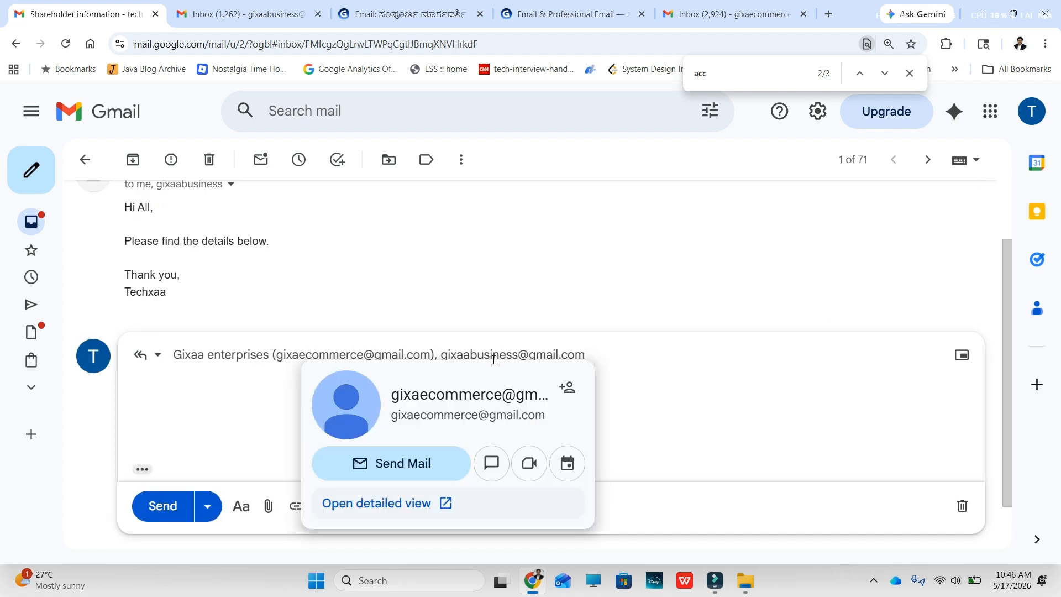
mouse_move(459, 358)
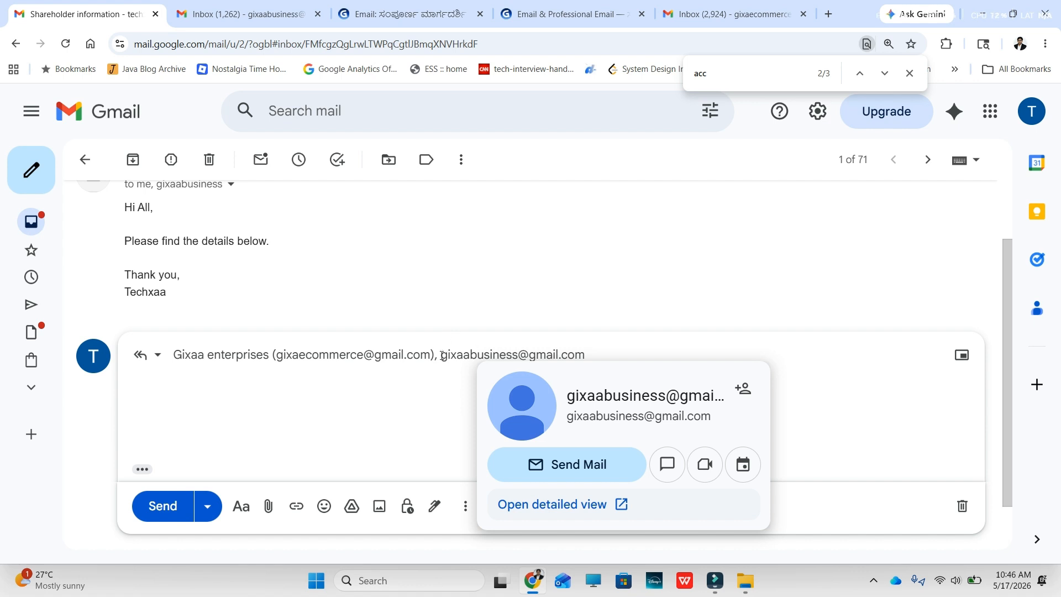
left_click(599, 357)
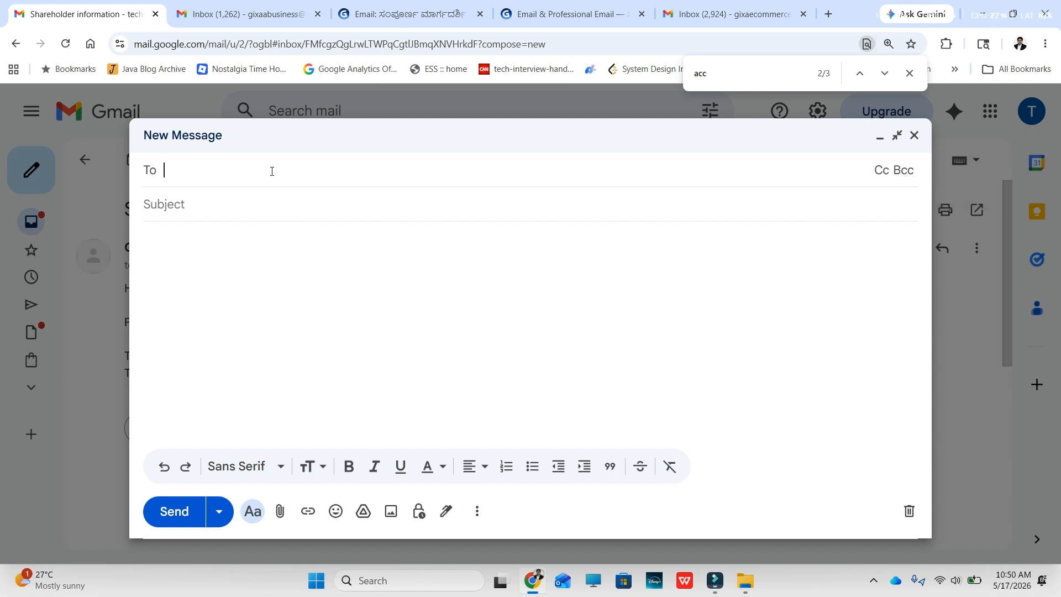
Step: Add a Cc line to the new message and go to the To field
left_click(877, 171)
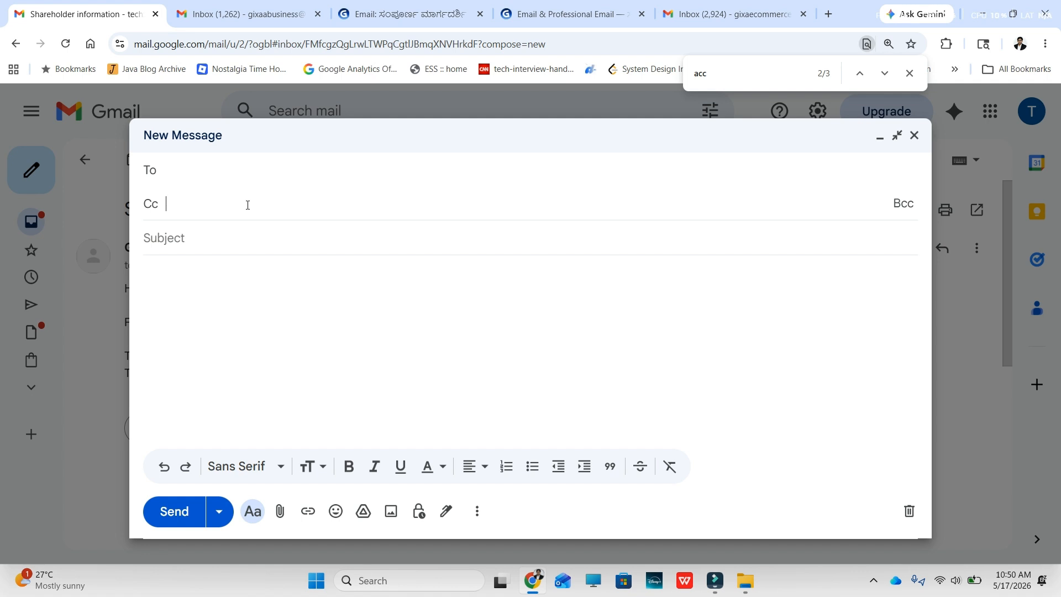
left_click(172, 170)
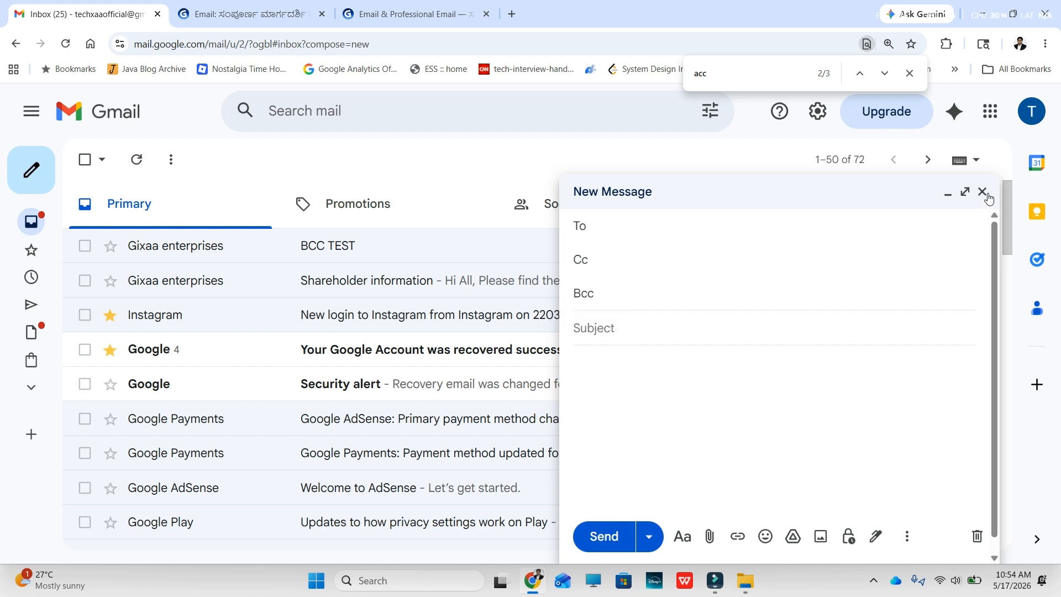
Step: Close the empty message and open BCC TEST's header details, showing the recipient only under bcc
left_click(982, 191)
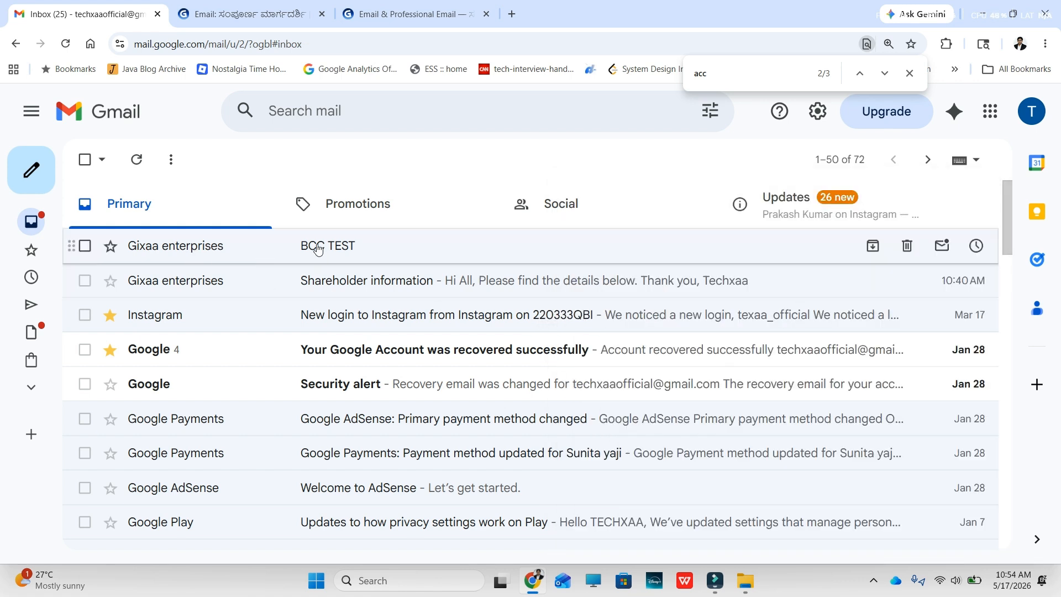
left_click(273, 250)
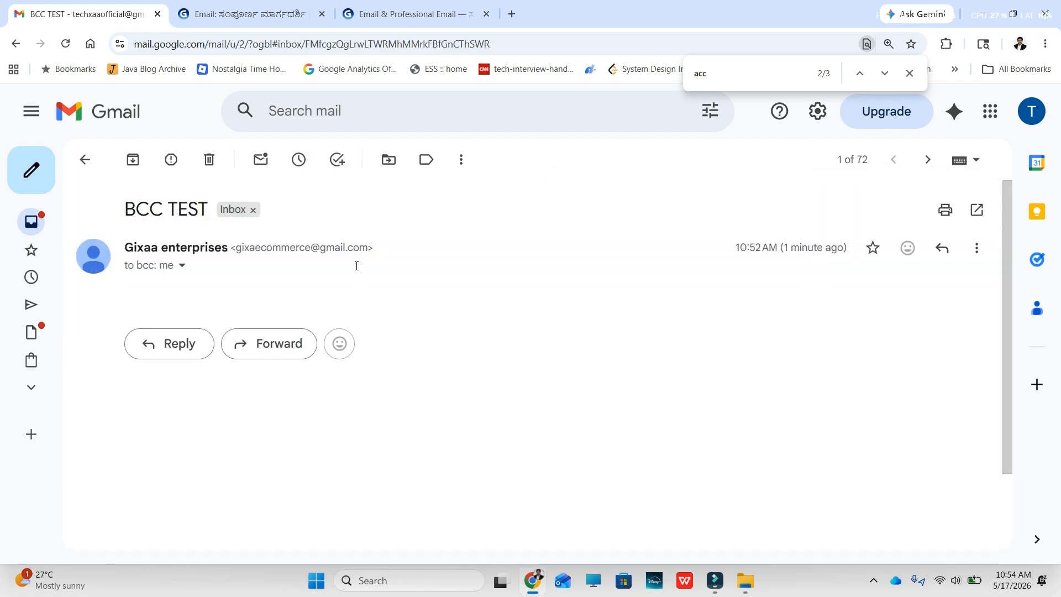
double_click(237, 250)
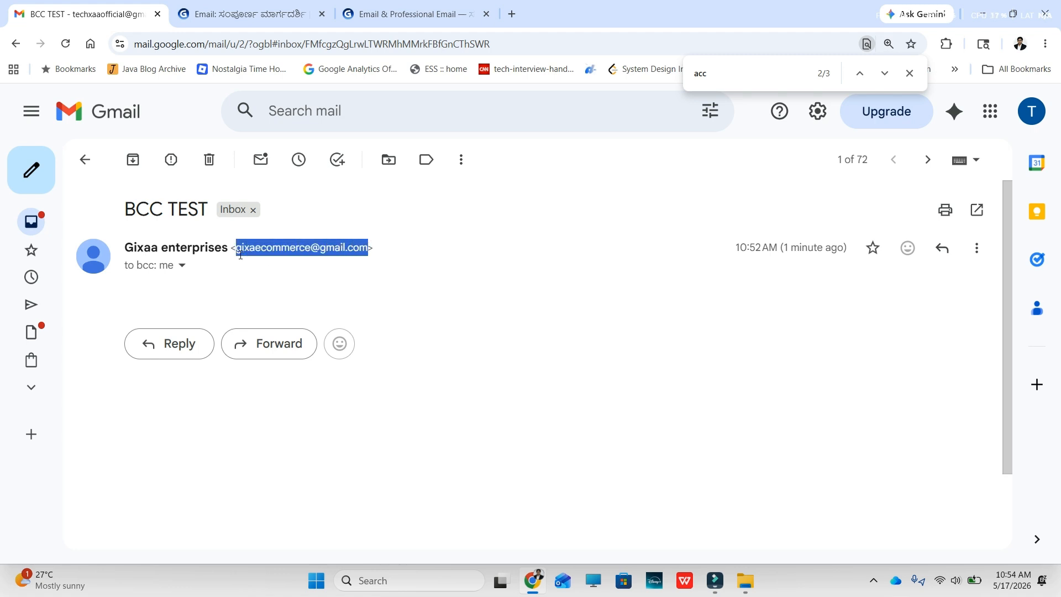
left_click(182, 265)
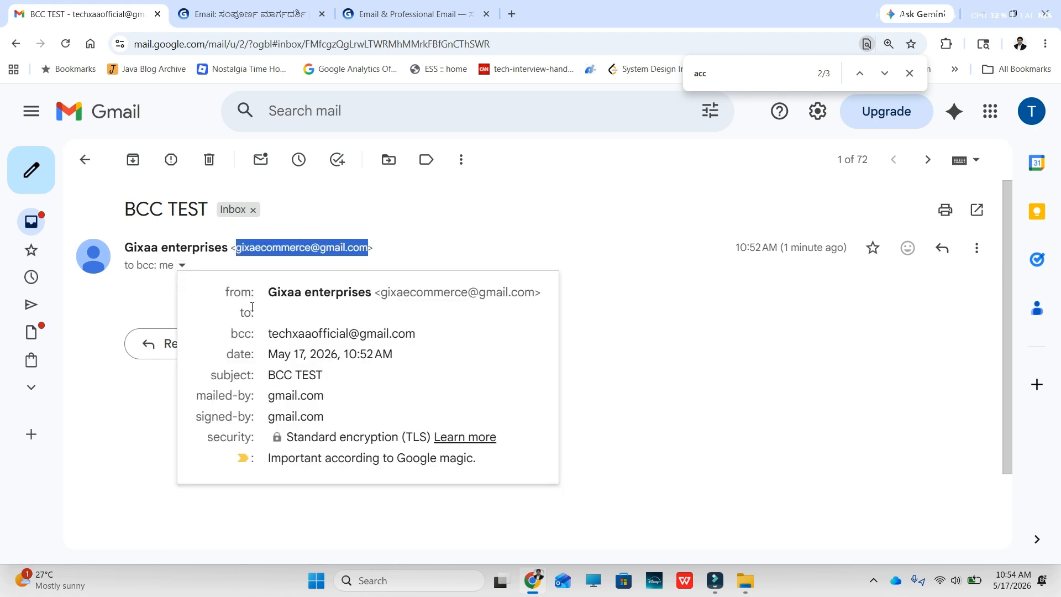
left_click(270, 312)
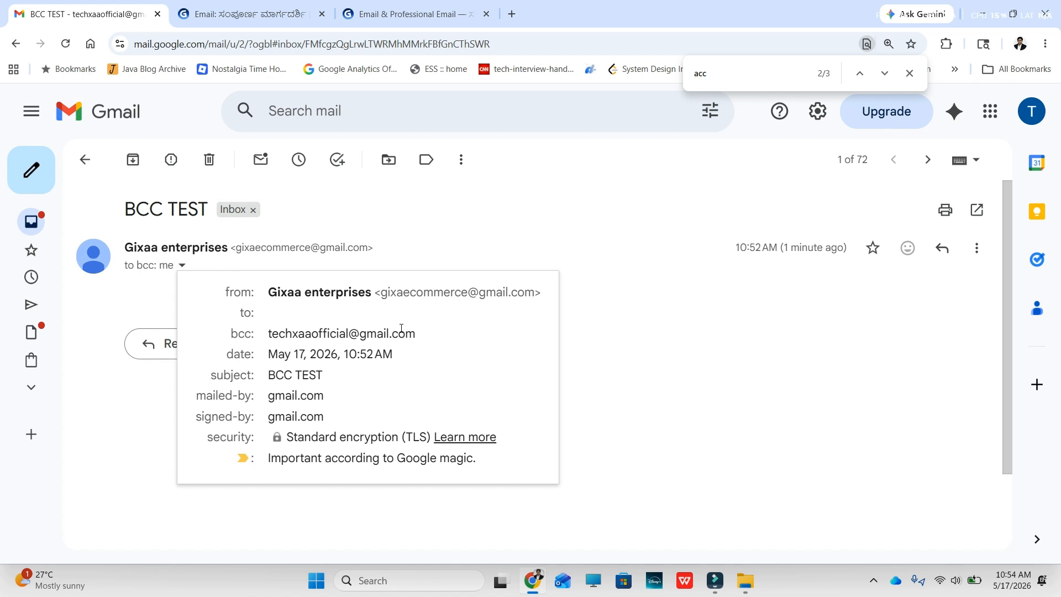
mouse_move(402, 329)
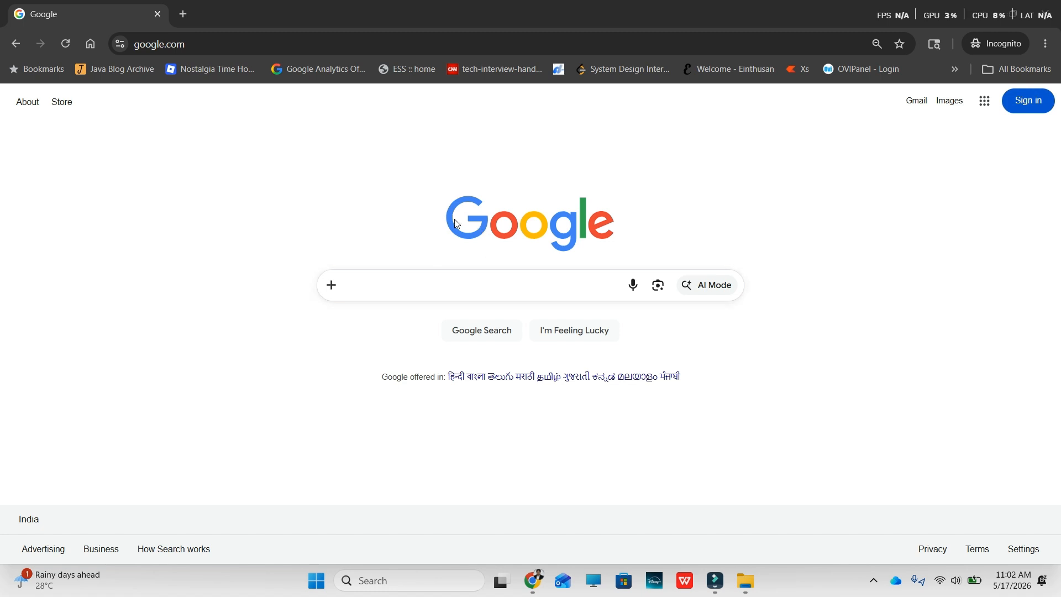
Step: Search 'create new gmail account' and follow the help article's Create an account link
left_click(354, 285)
type("create")
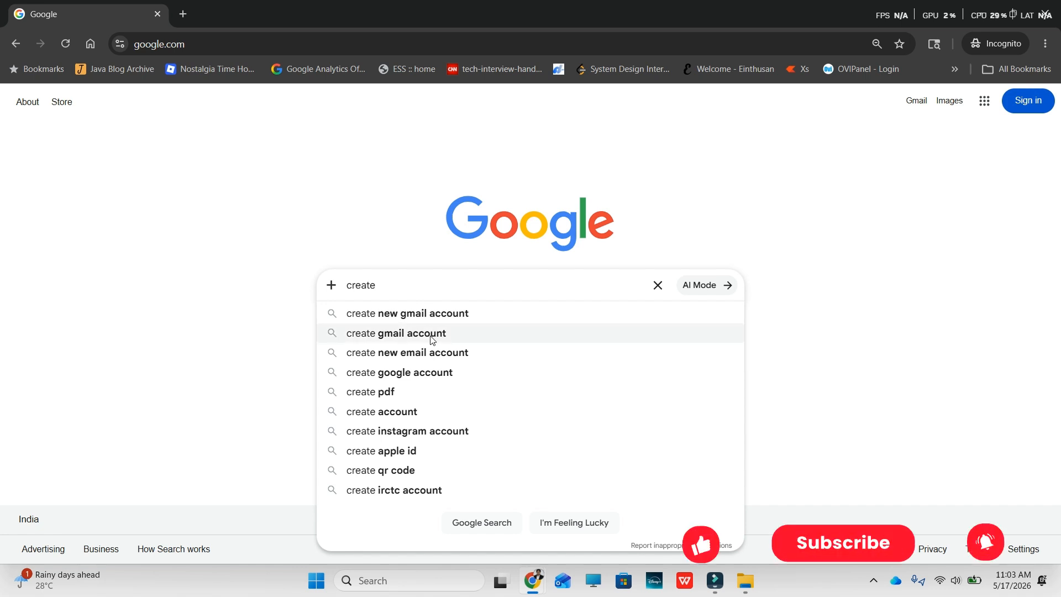
left_click(483, 329)
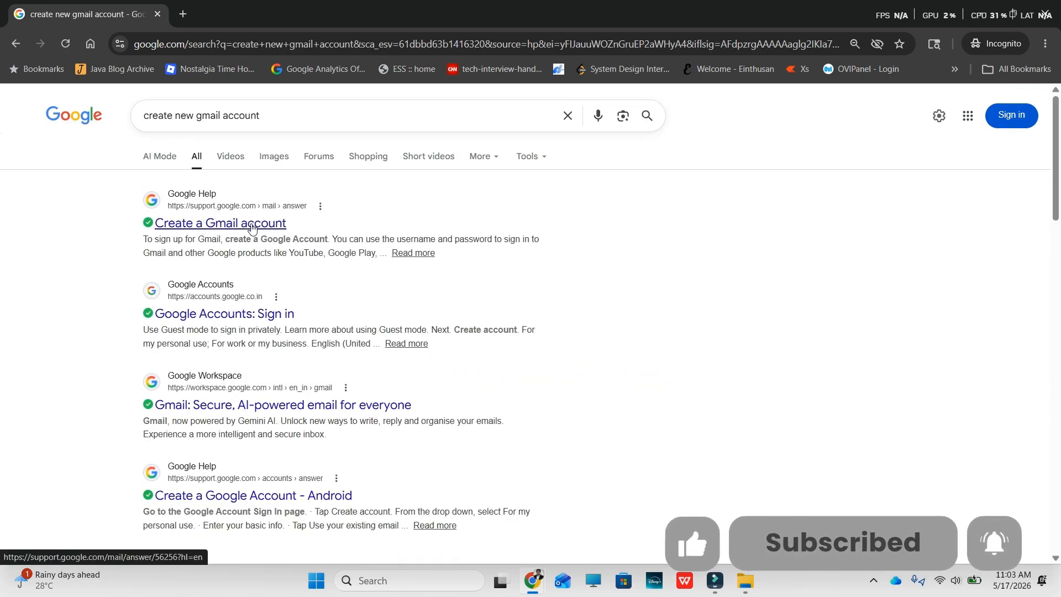
left_click(247, 228)
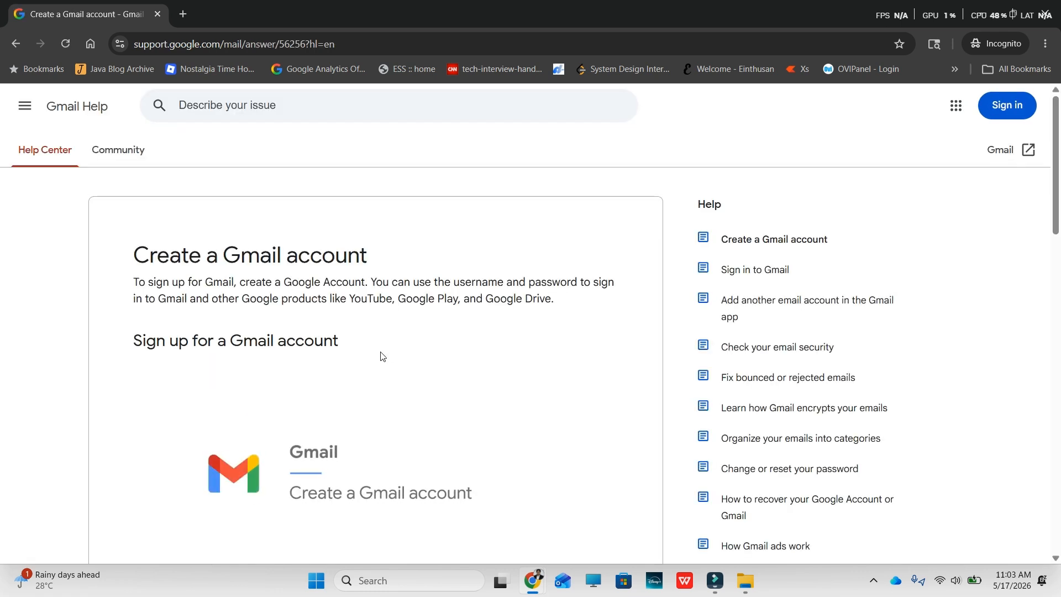
scroll(381, 357, "down", 5)
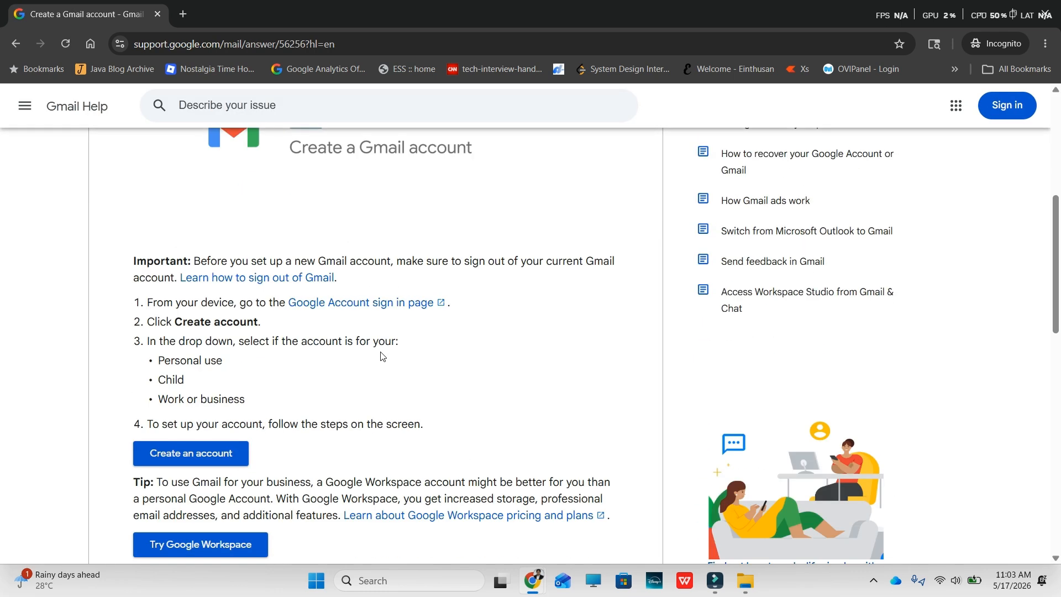
left_click(179, 454)
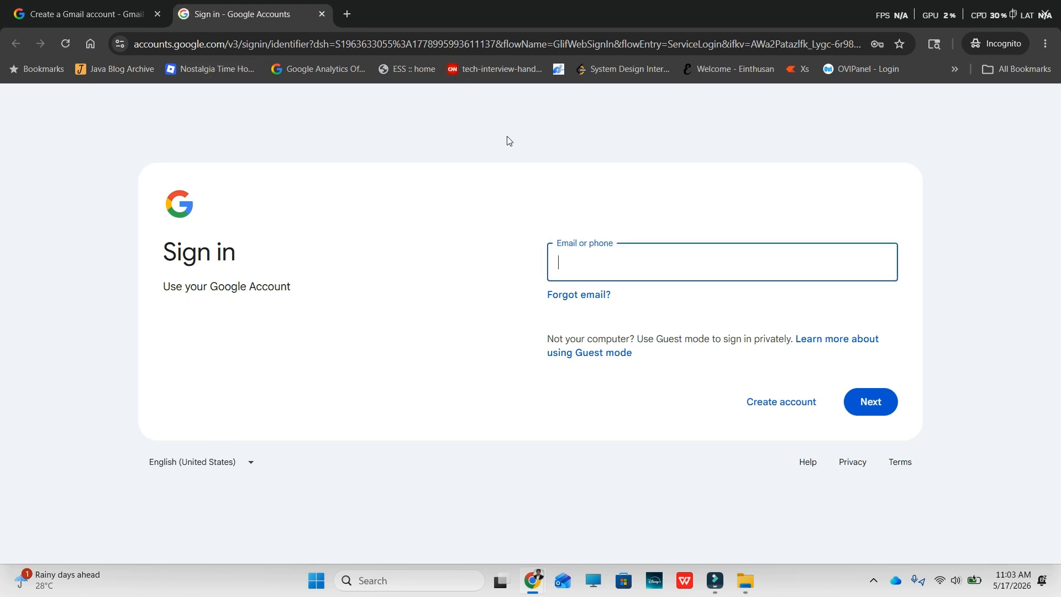
Step: Create a personal-use Google account, entering first and last name, then birthday and gender
left_click(772, 406)
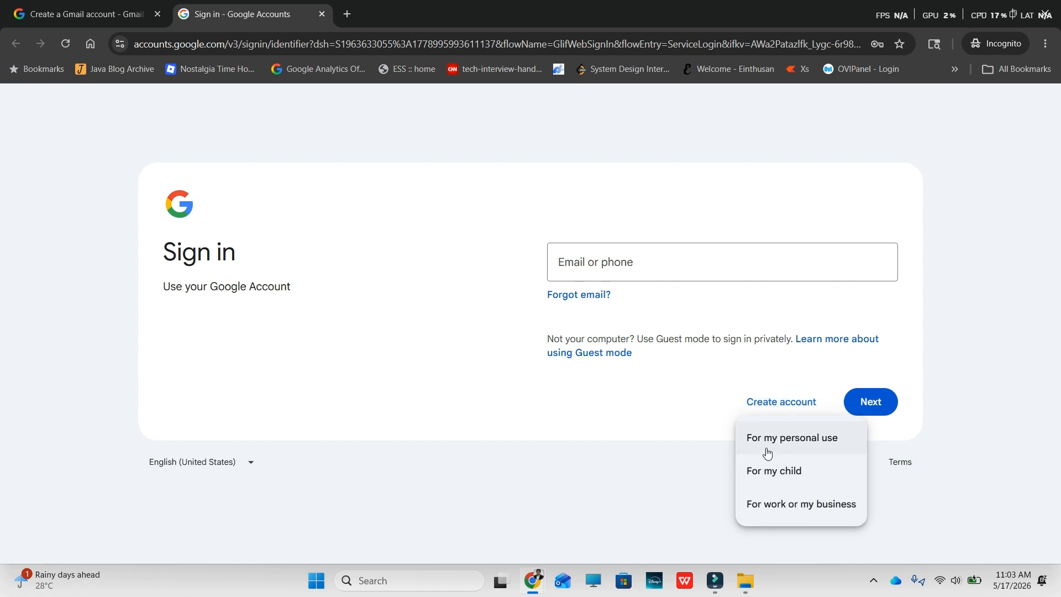
left_click(789, 445)
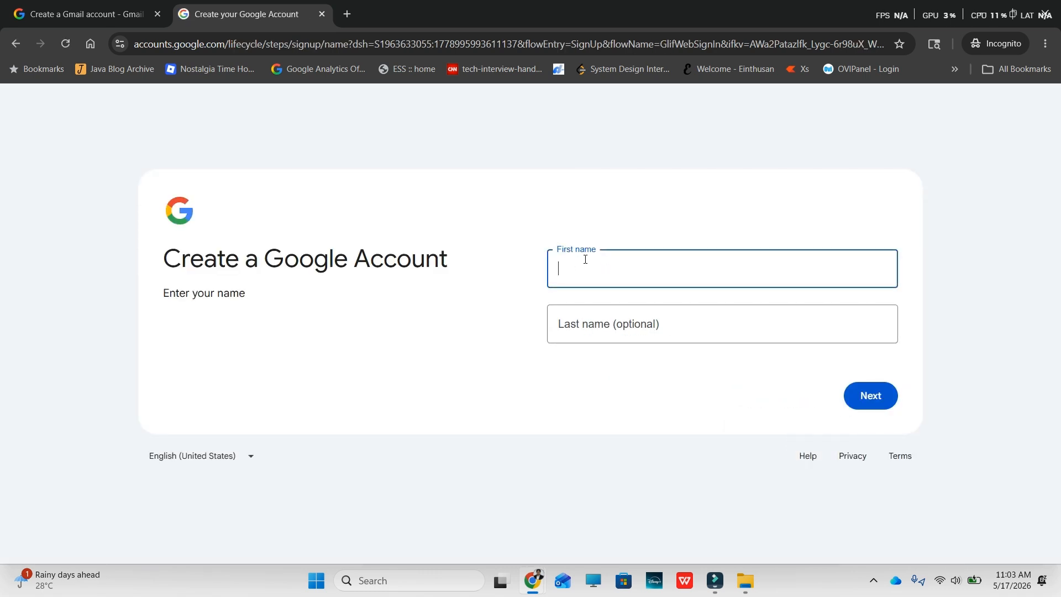
type("ramesh")
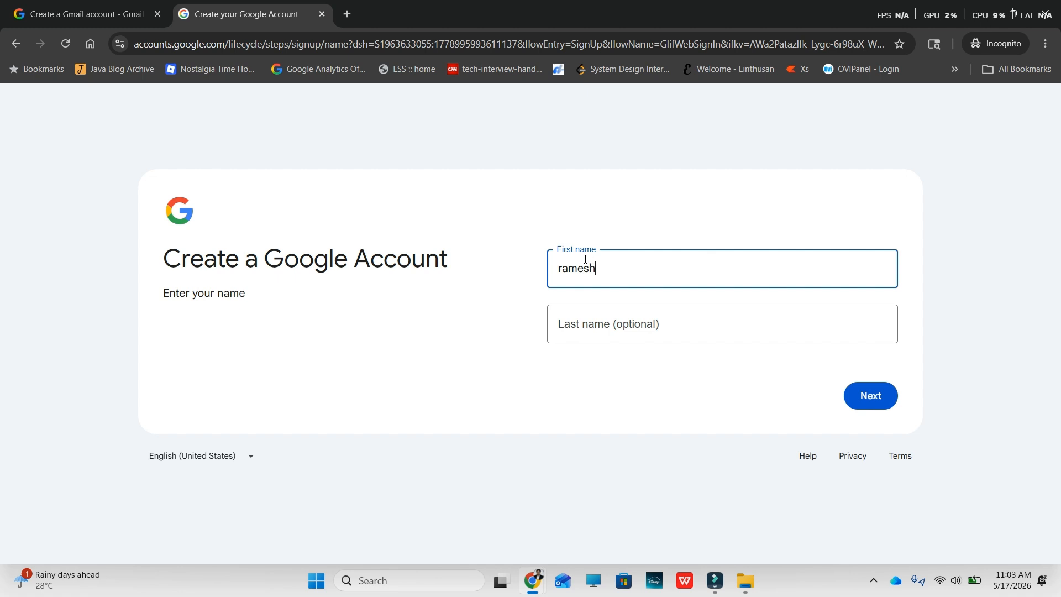
key("Tab")
type("s")
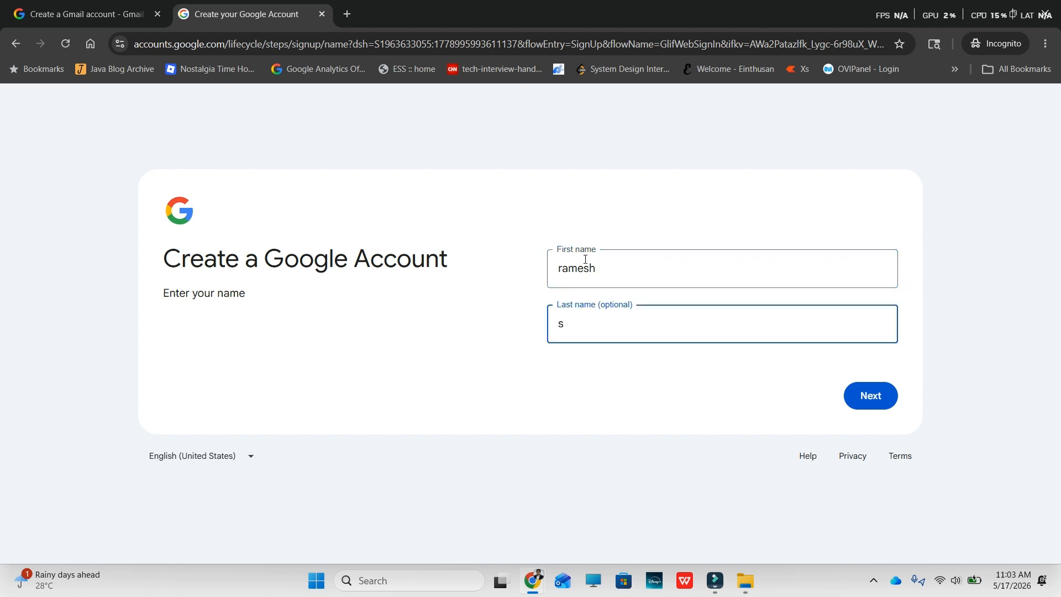
left_click(875, 399)
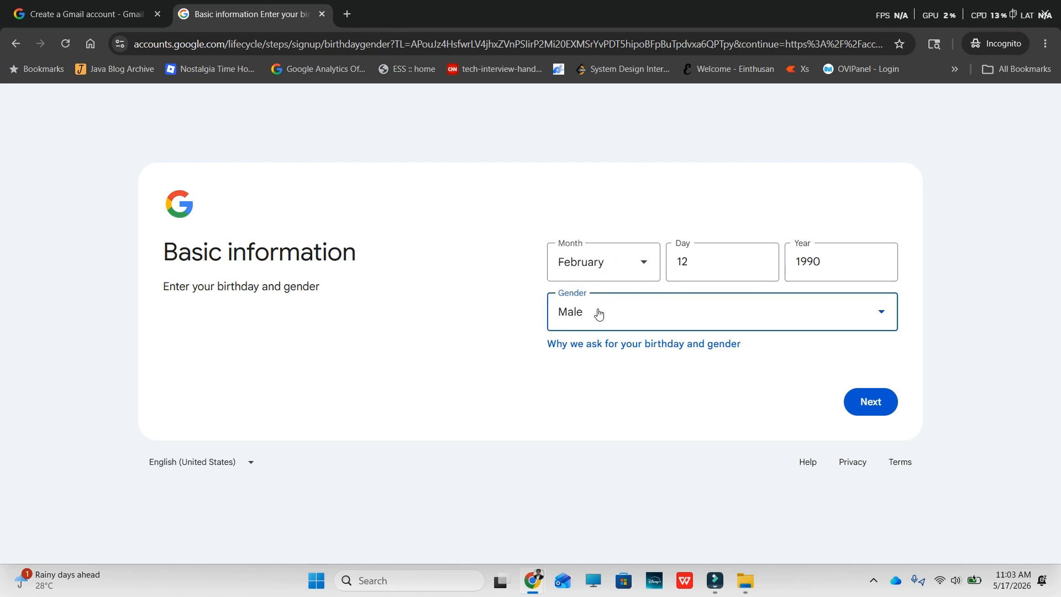
left_click(861, 406)
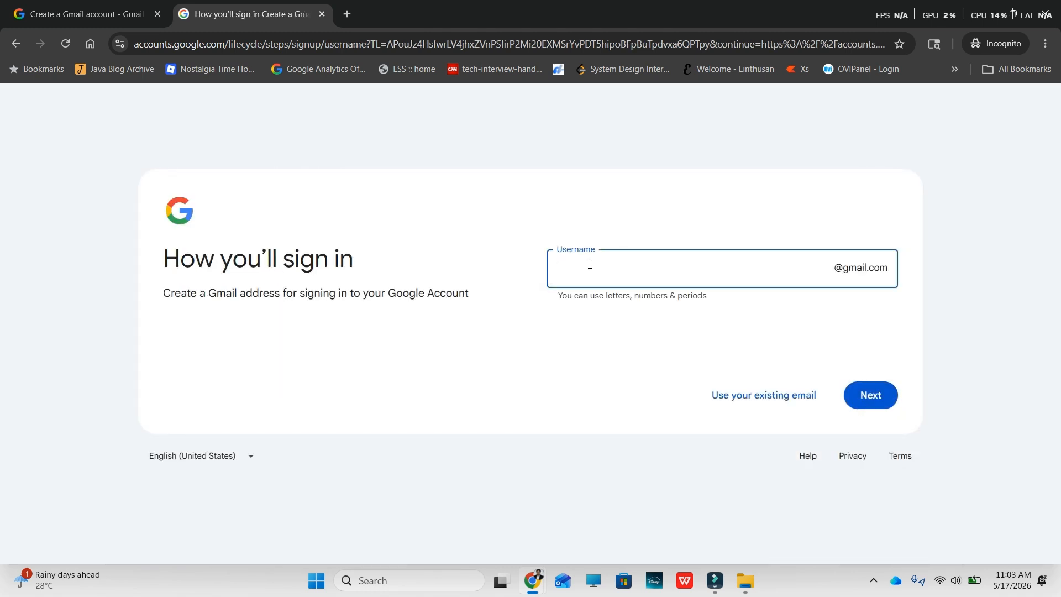
Step: Enter a Gmail username, then replace it after Google reports it taken and submit the new one
left_click(860, 401)
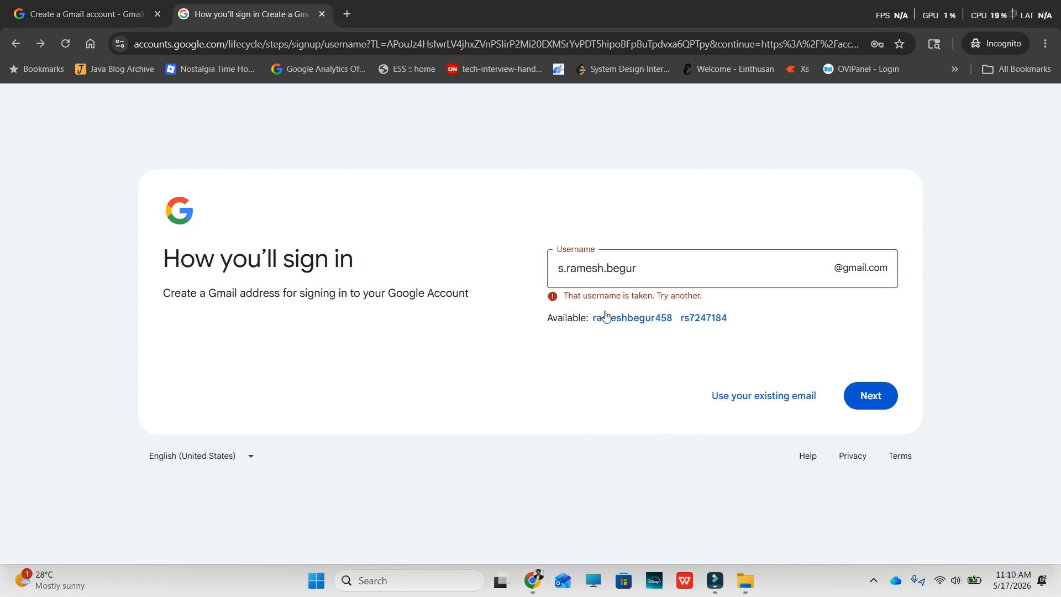
left_click_drag(558, 268, 643, 269)
left_click(887, 386)
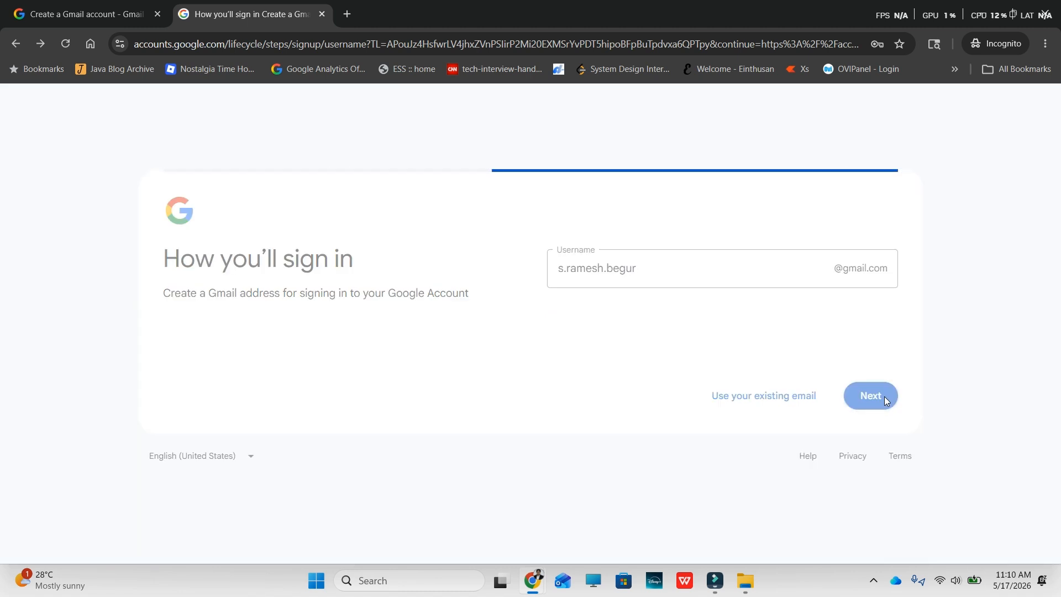